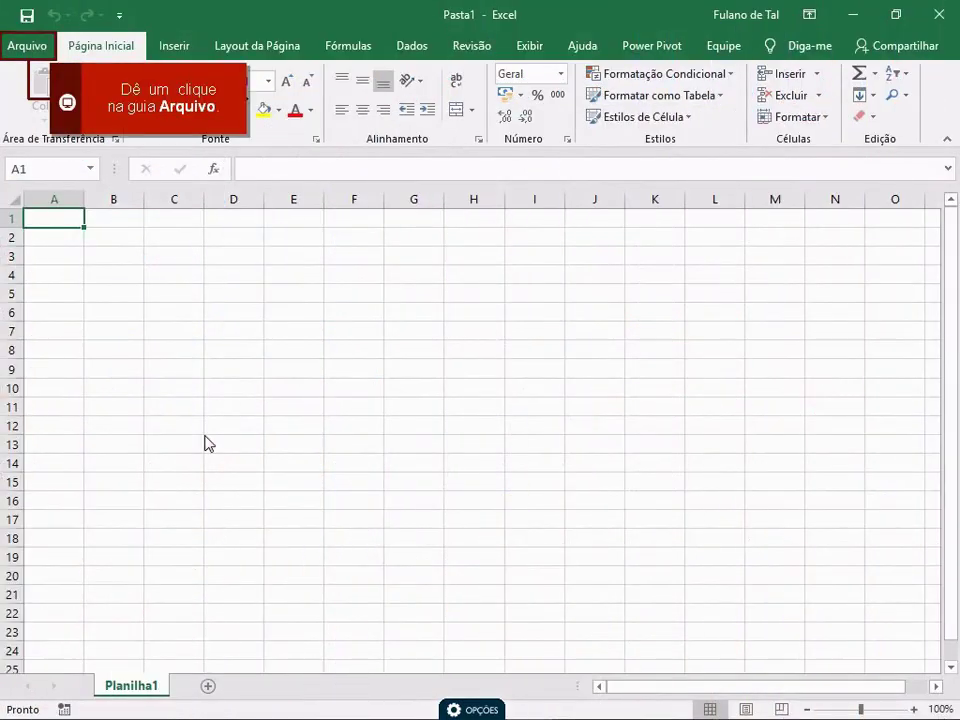
Step: Open the workbook Orçamento Trimestral.xlsx from the Documentos do Excel folder
{"action": "left_click", "coordinate": [24, 54]}
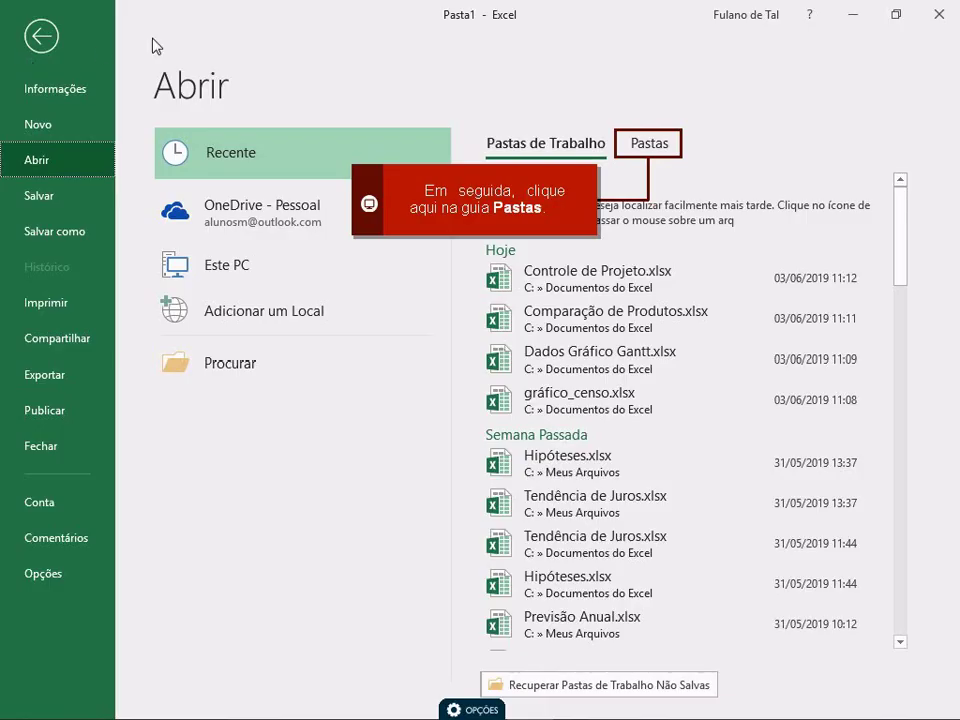
{"action": "left_click", "coordinate": [646, 148]}
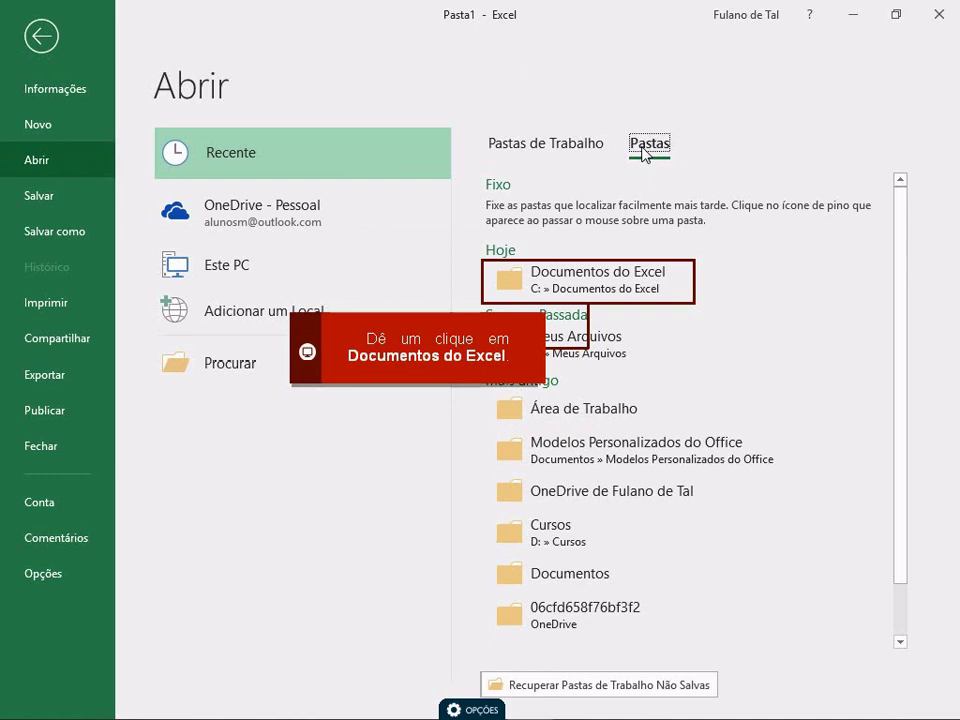
{"action": "left_click", "coordinate": [600, 279]}
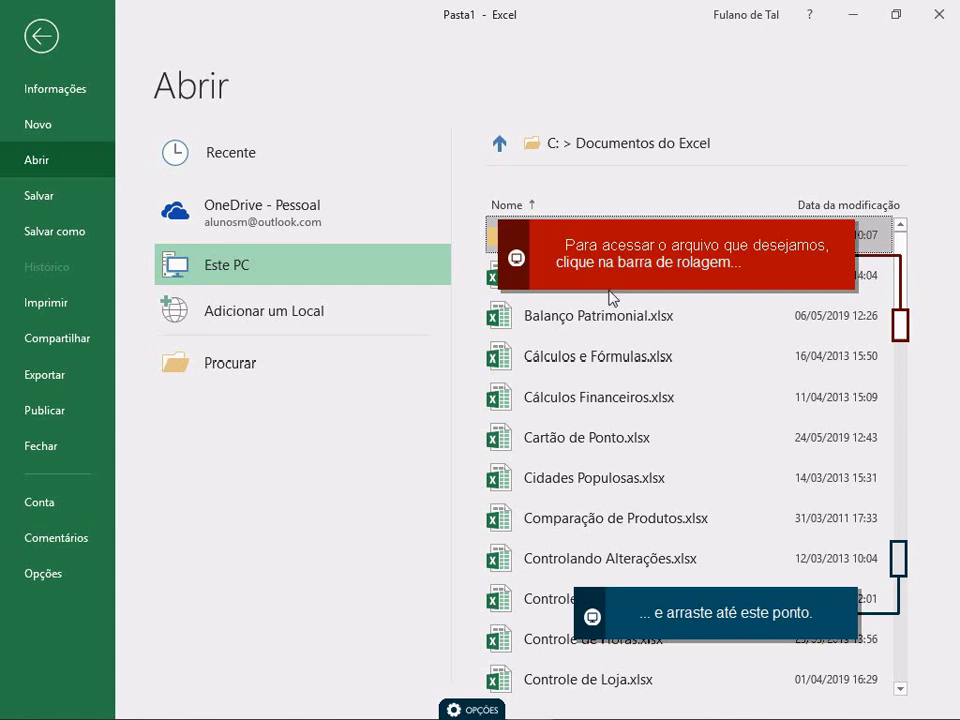
{"action": "left_click_drag", "start_coordinate": [899, 333], "coordinate": [901, 559]}
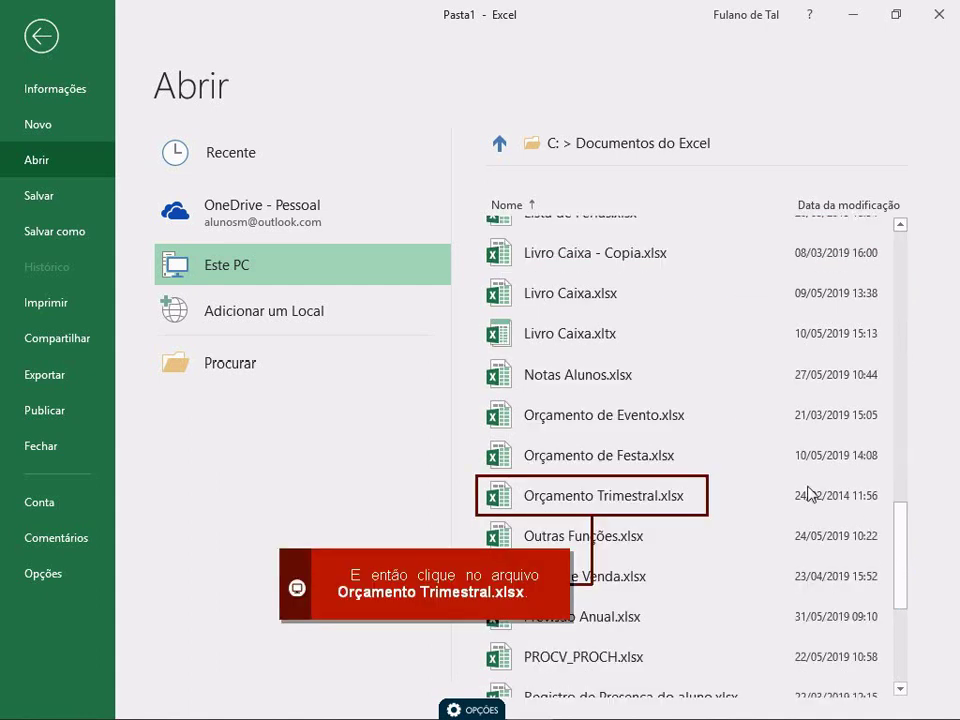
{"action": "left_click", "coordinate": [652, 494]}
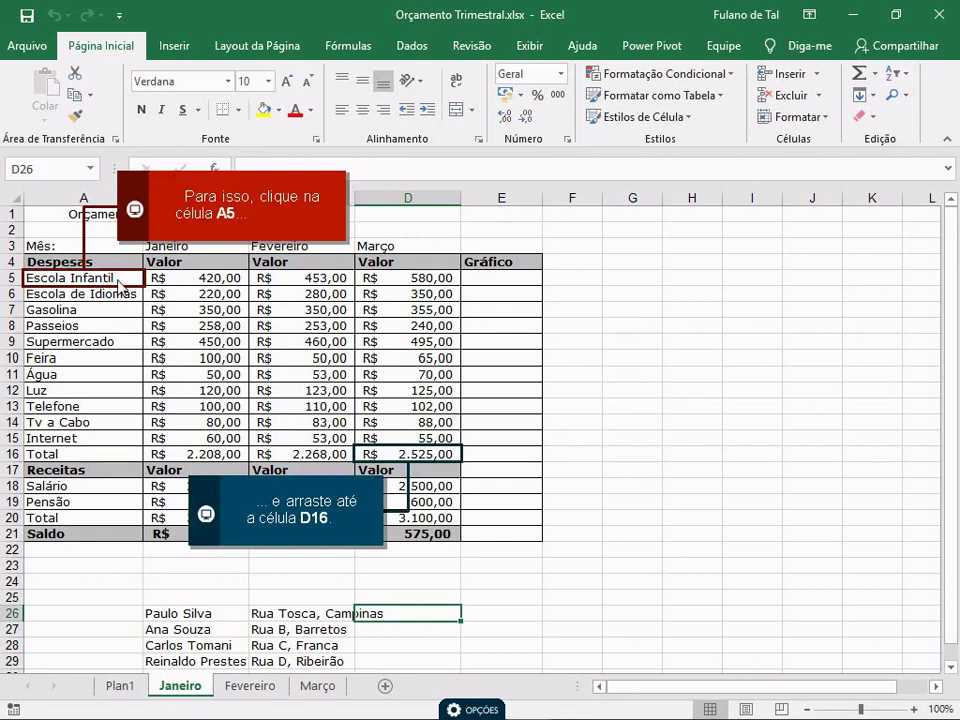
Step: Insert Linha sparklines in E5:E16 based on the data range A5:D16 of the Janeiro sheet
{"action": "left_click_drag", "start_coordinate": [119, 285], "coordinate": [408, 454]}
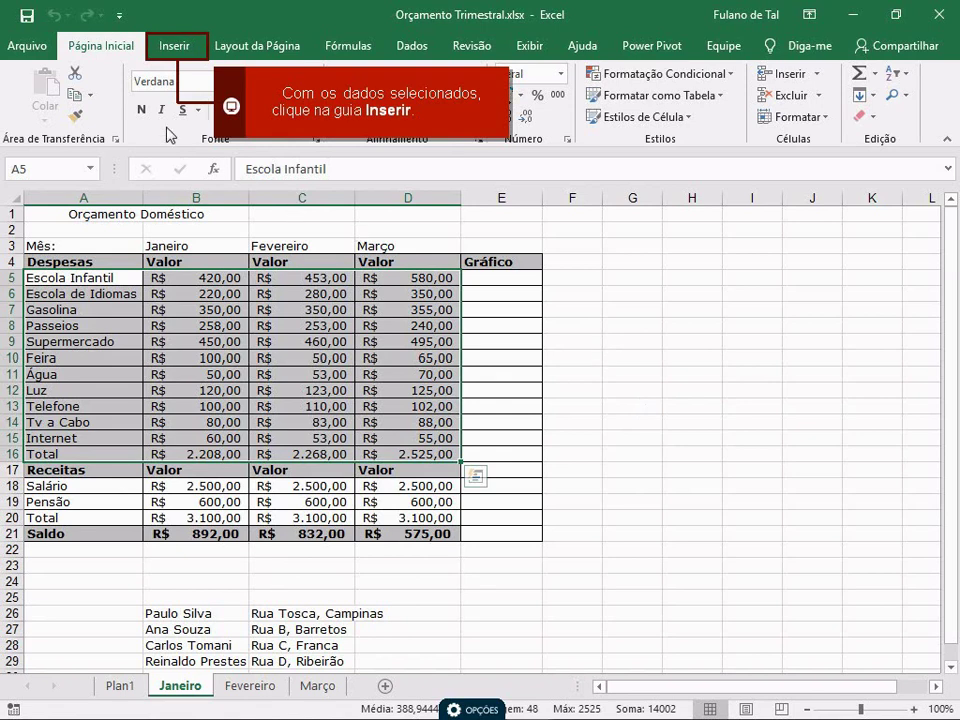
{"action": "left_click", "coordinate": [170, 47]}
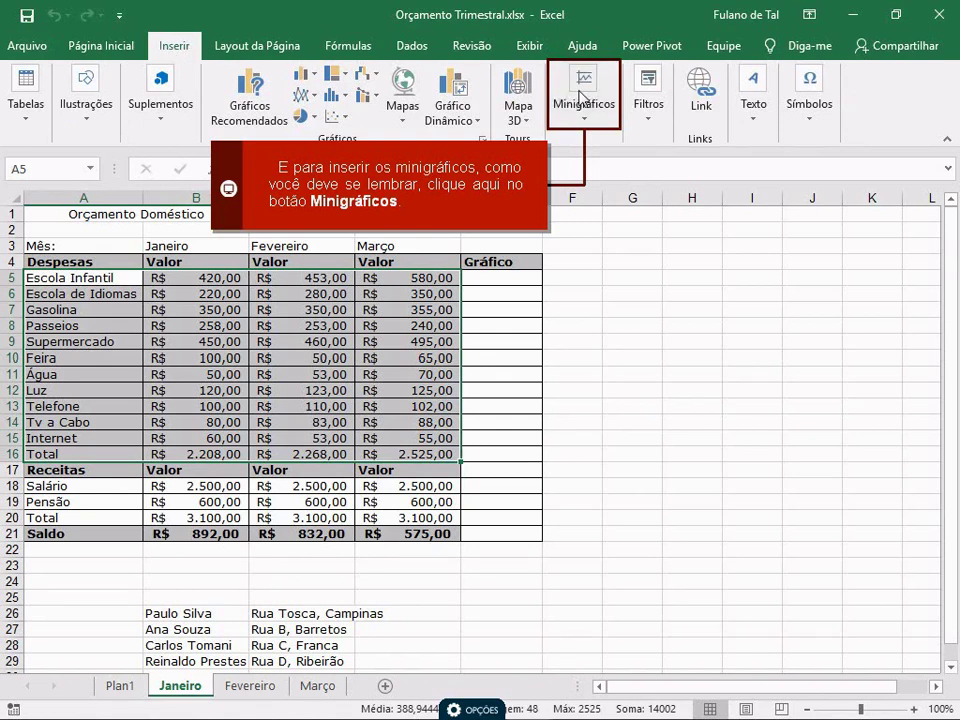
{"action": "left_click", "coordinate": [583, 97]}
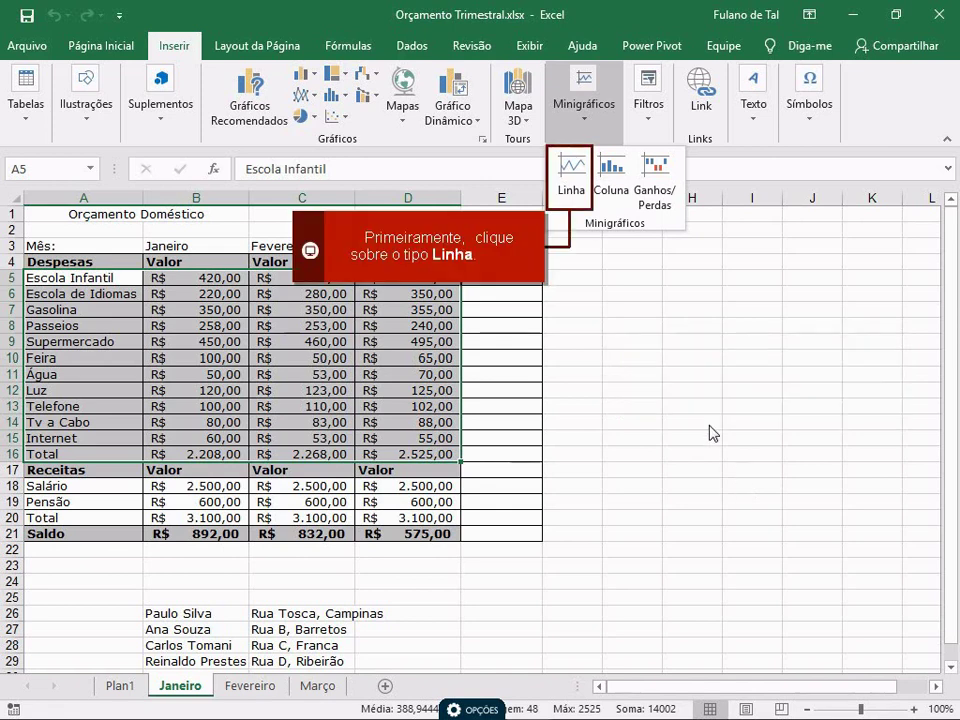
{"action": "left_click", "coordinate": [572, 177]}
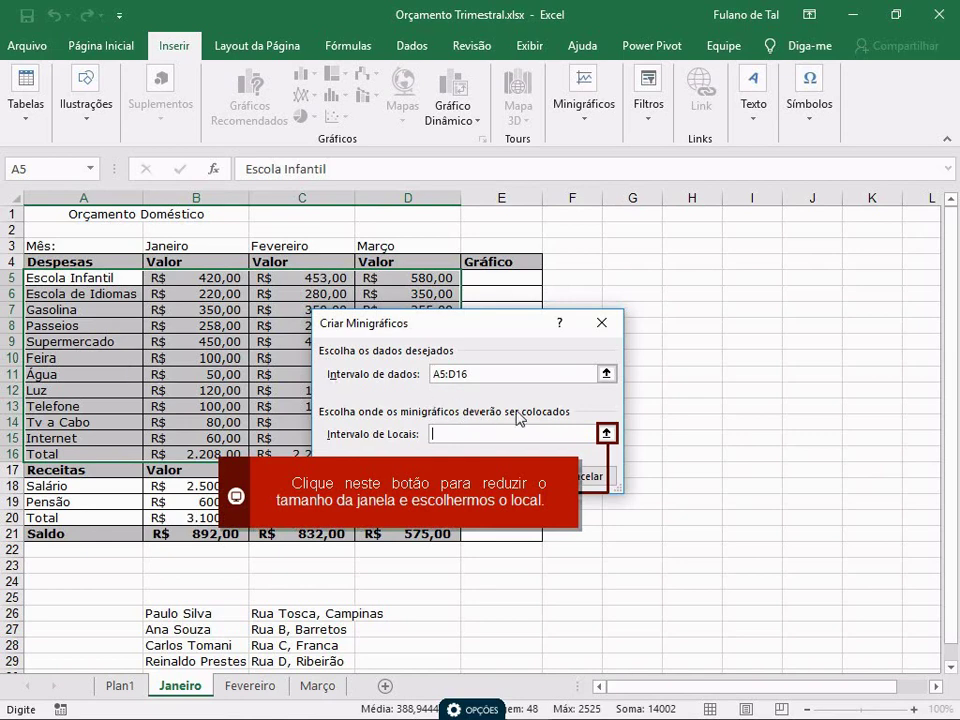
{"action": "left_click", "coordinate": [606, 433]}
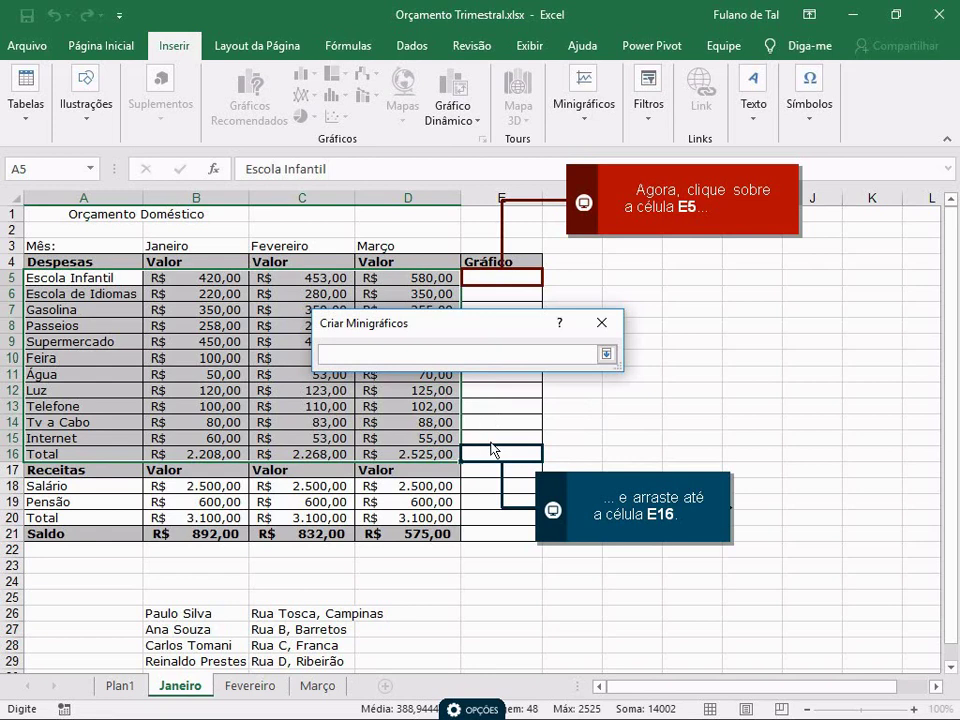
{"action": "left_click_drag", "start_coordinate": [501, 277], "coordinate": [491, 457]}
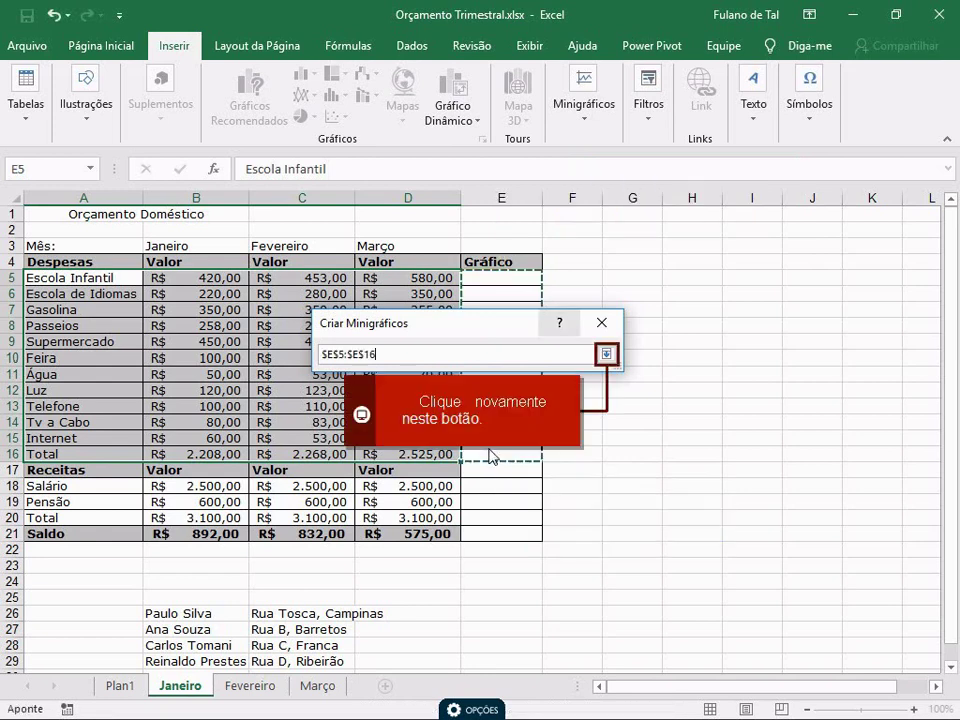
{"action": "left_click", "coordinate": [606, 354]}
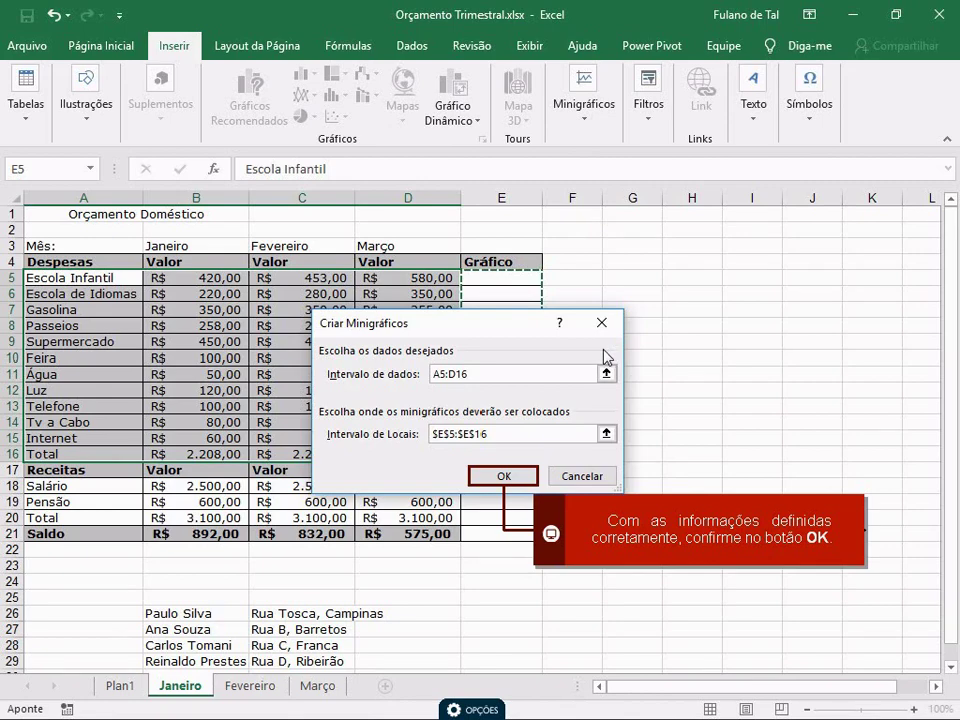
{"action": "left_click", "coordinate": [507, 477]}
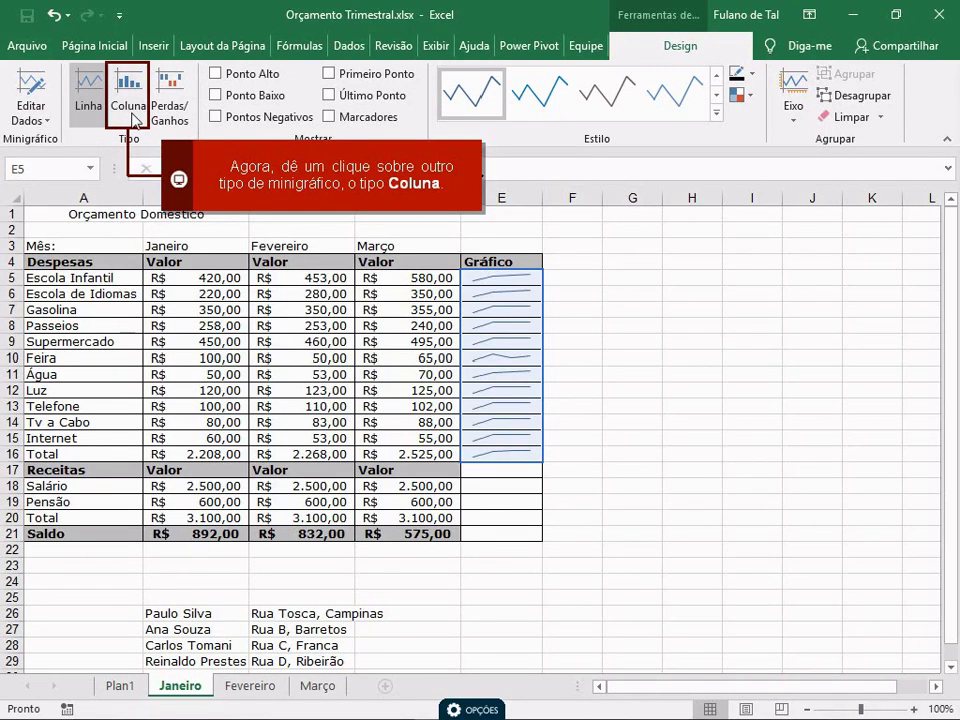
Step: Change the sparklines to the Coluna type, try Perdas/Ganhos, and return to Coluna
{"action": "left_click", "coordinate": [130, 110]}
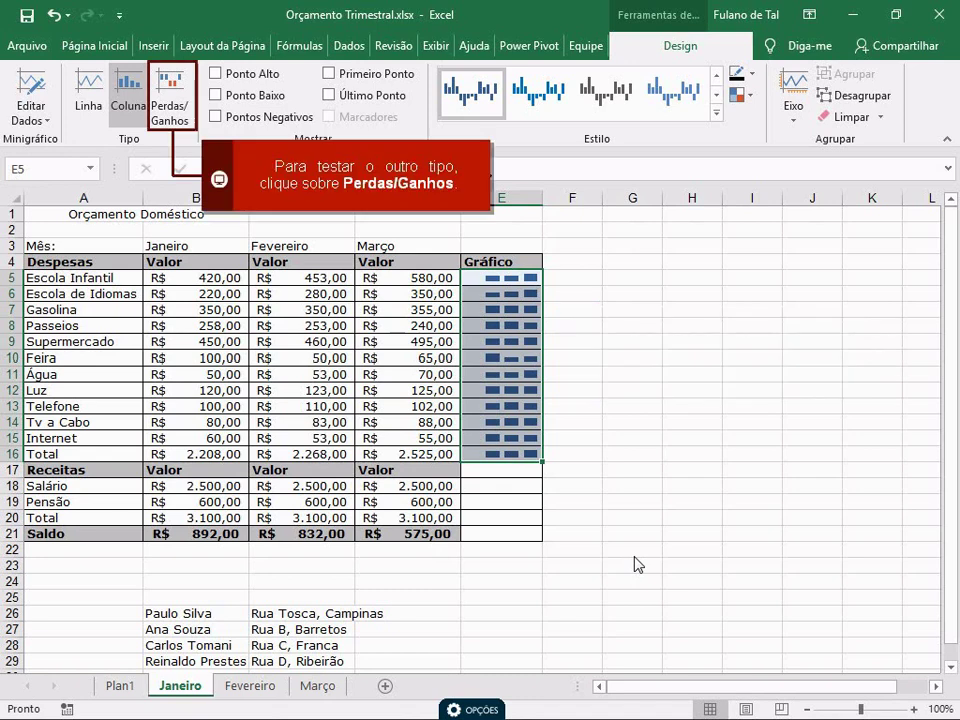
{"action": "left_click", "coordinate": [178, 118]}
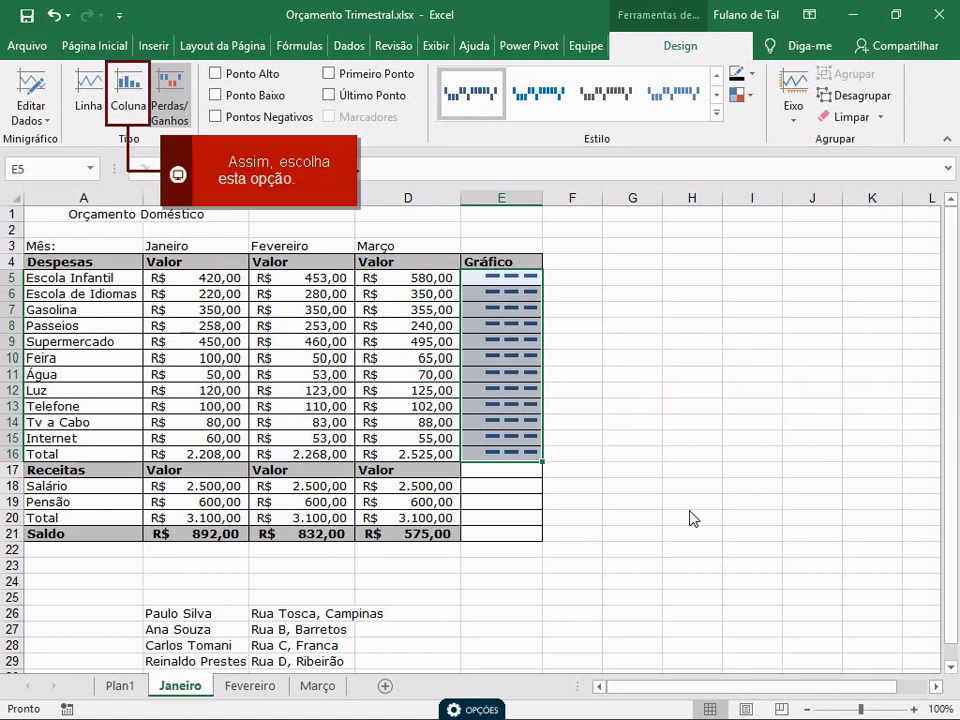
{"action": "left_click", "coordinate": [128, 92]}
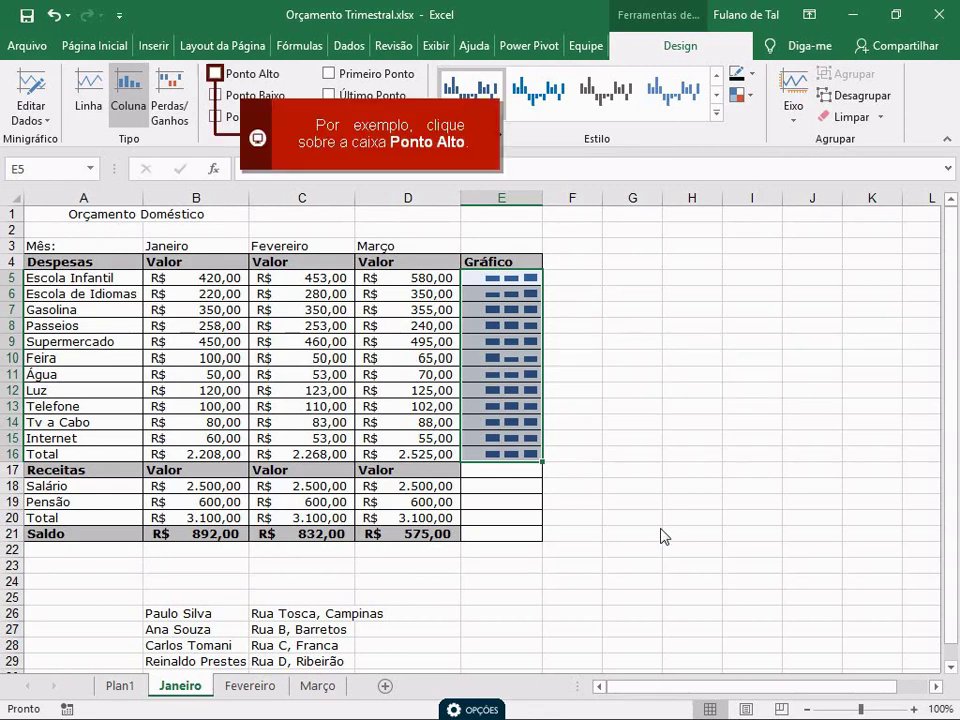
Step: Try highlighting Ponto Alto on the sparklines, turn it off, and highlight Último Ponto instead
{"action": "left_click", "coordinate": [216, 73]}
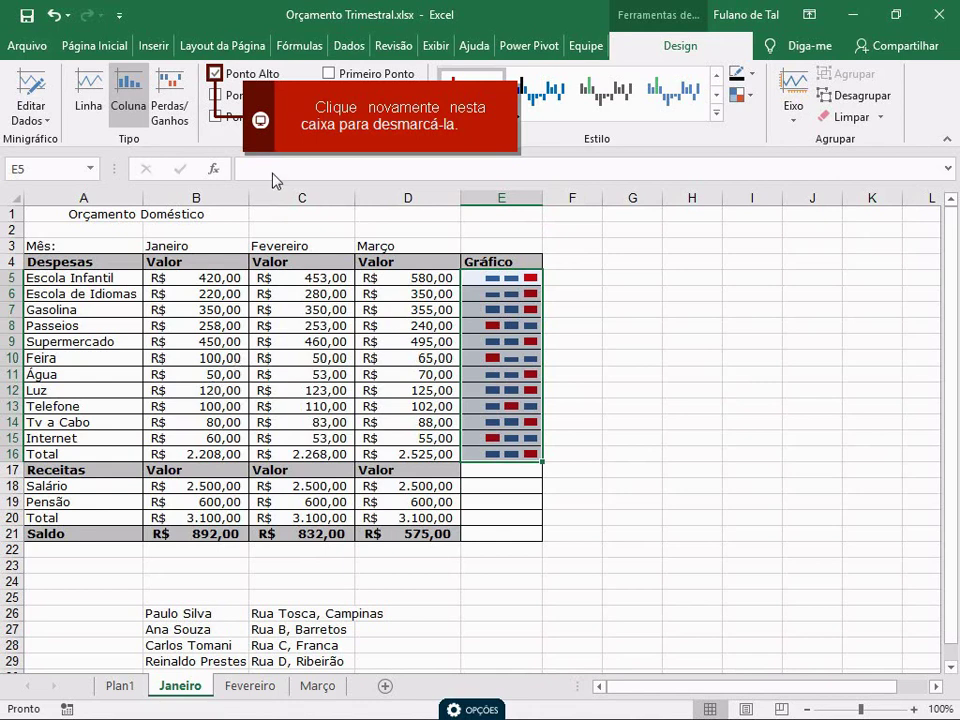
{"action": "left_click", "coordinate": [215, 73]}
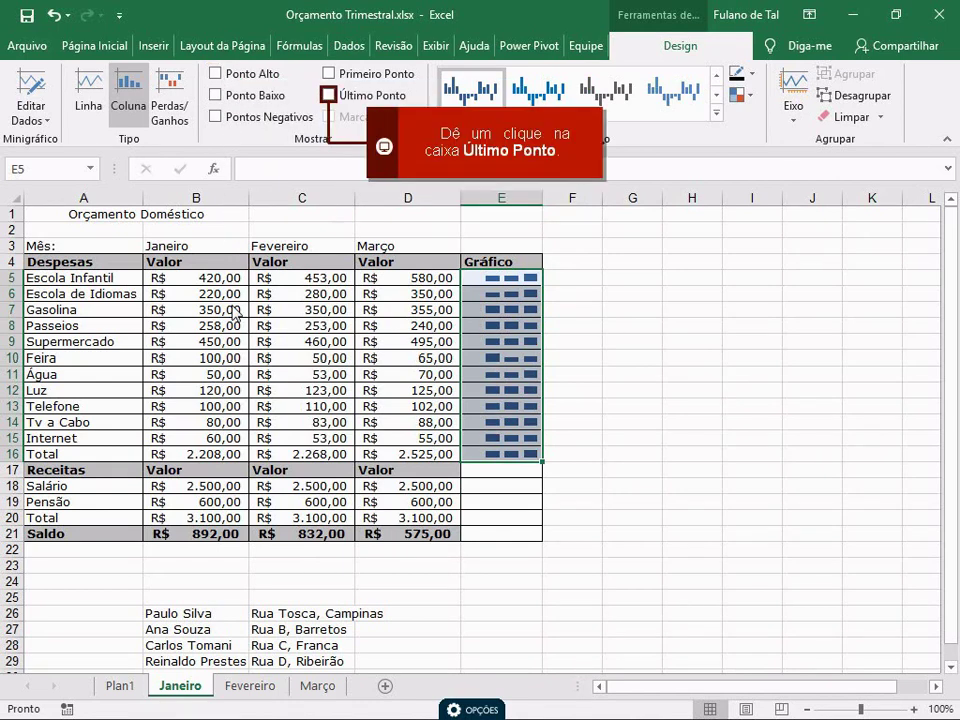
{"action": "left_click", "coordinate": [328, 95]}
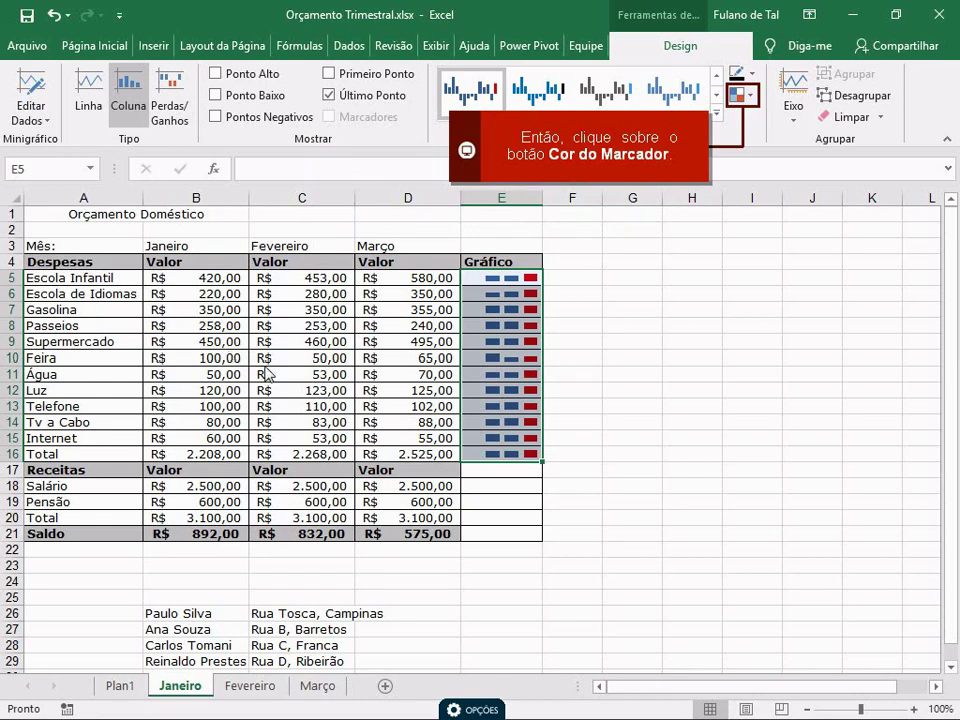
Step: Colour the Último Ponto marker with the darkest red theme shade and the sparklines with a dark orange theme shade
{"action": "left_click", "coordinate": [752, 97]}
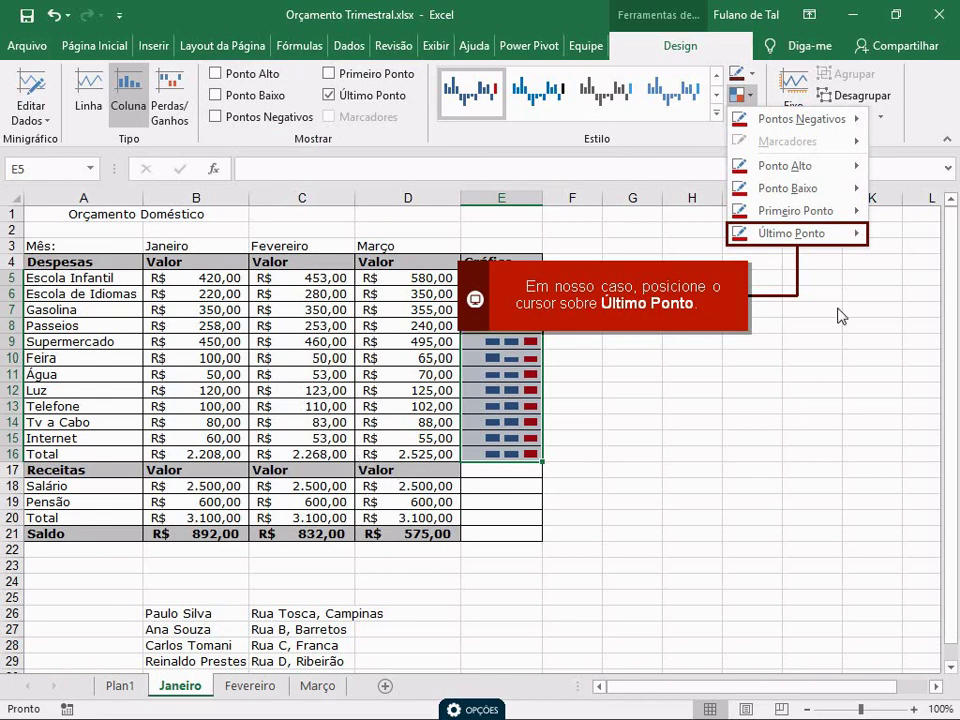
{"action": "mouse_move", "coordinate": [837, 242]}
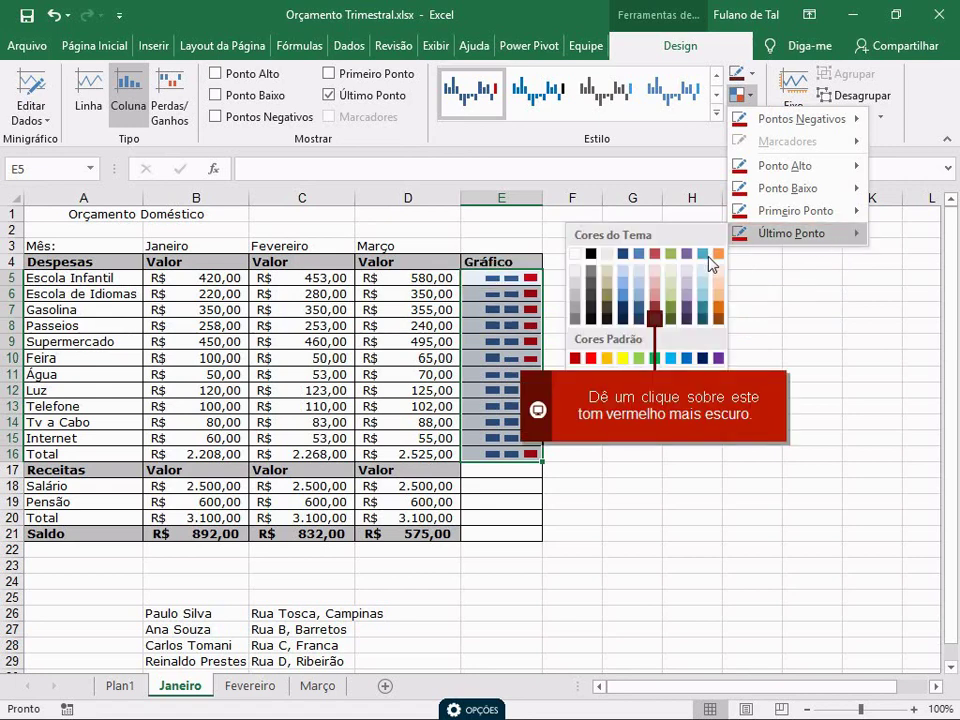
{"action": "left_click", "coordinate": [654, 318]}
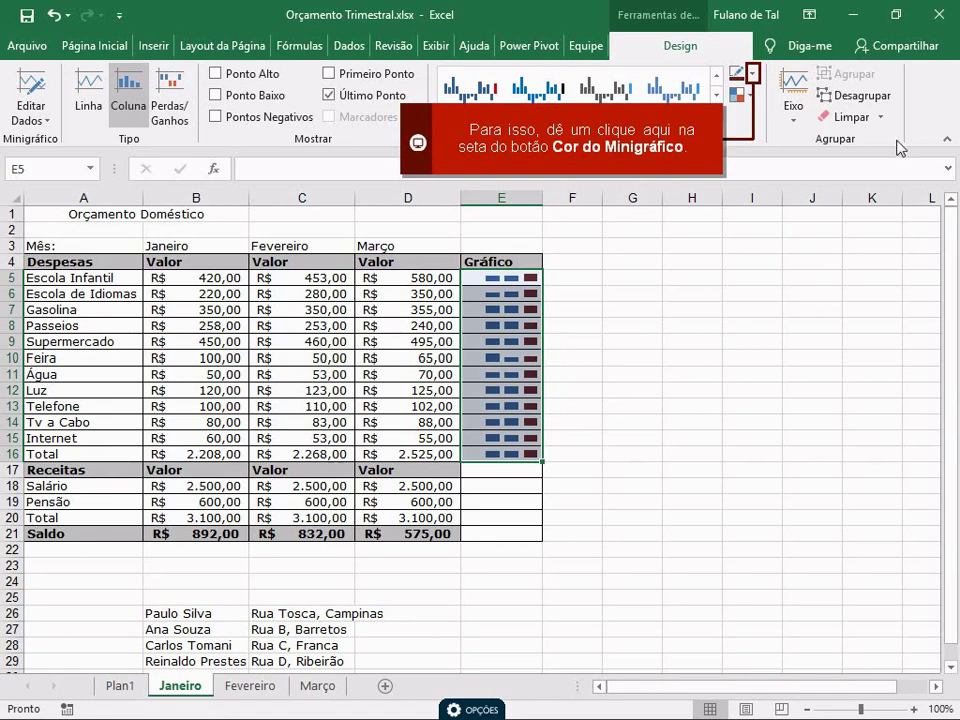
{"action": "left_click", "coordinate": [753, 74]}
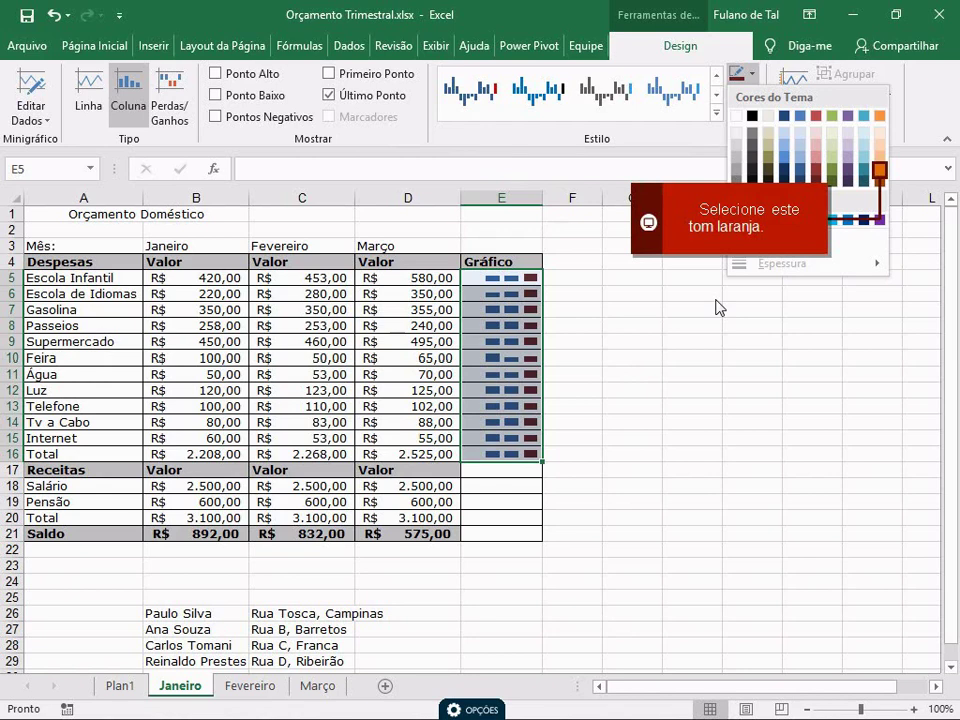
{"action": "left_click", "coordinate": [879, 170]}
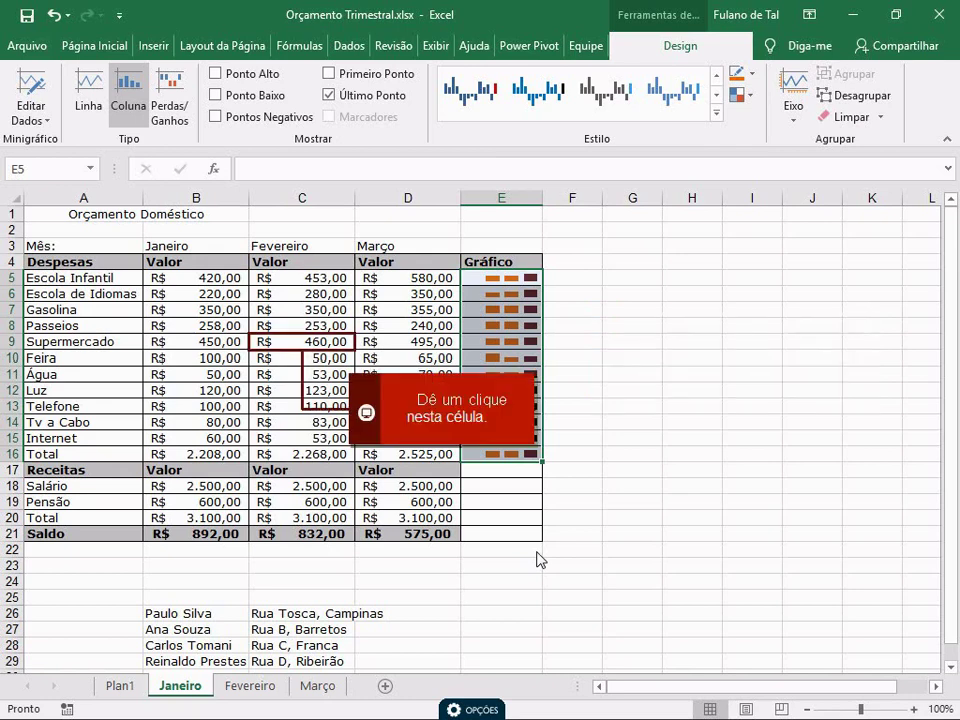
Step: Clear the February Supermercado value in C9 and switch the sparkline group to the Linha type
{"action": "left_click", "coordinate": [262, 340]}
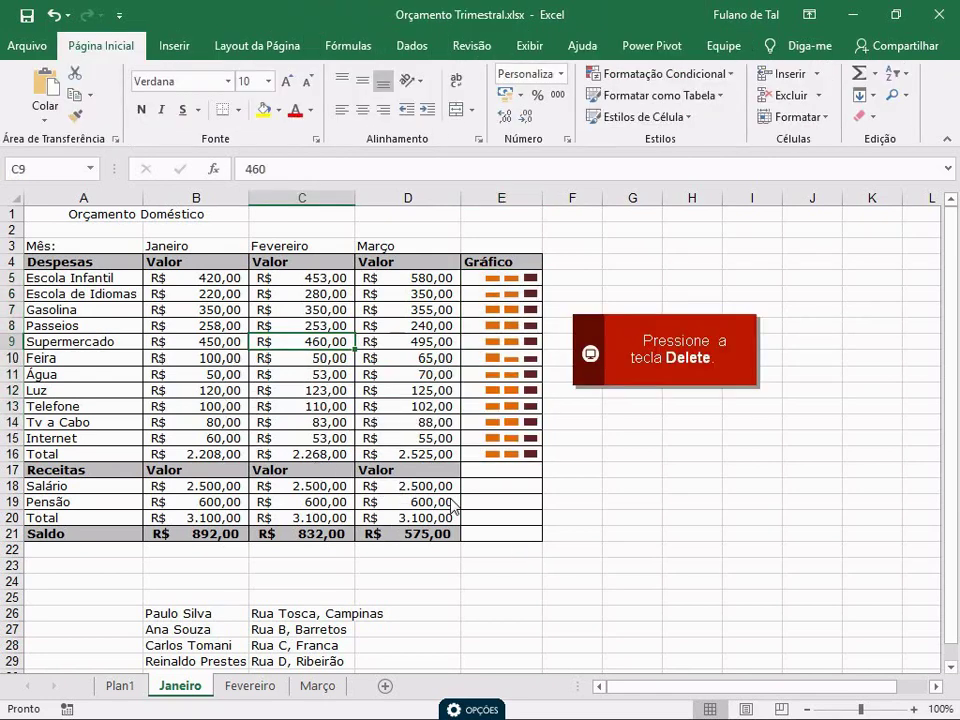
{"action": "key", "text": "Delete"}
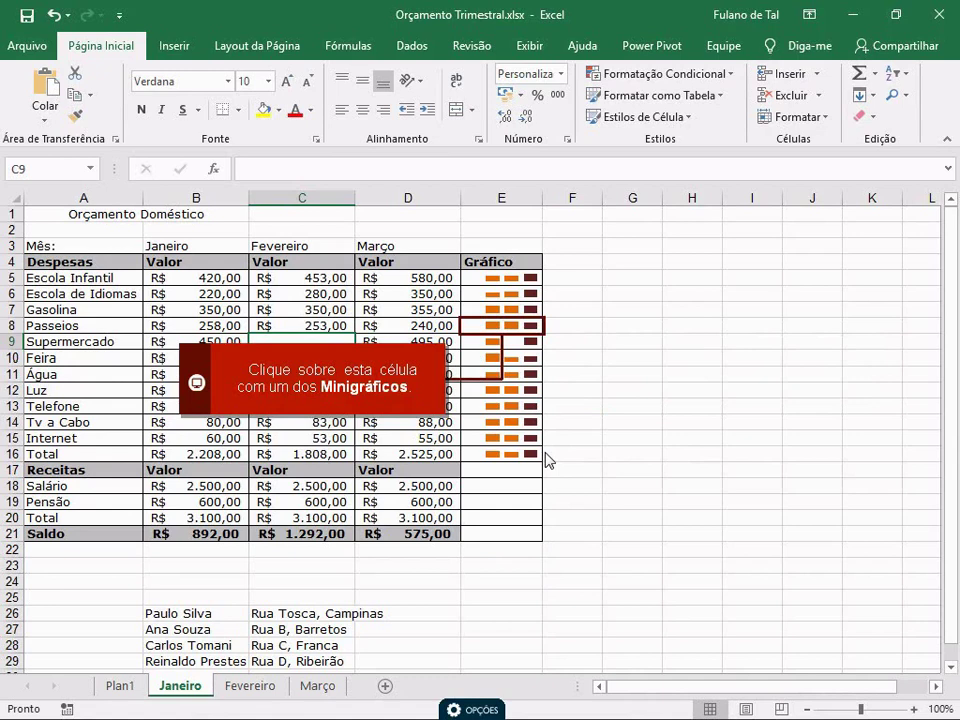
{"action": "left_click", "coordinate": [518, 328]}
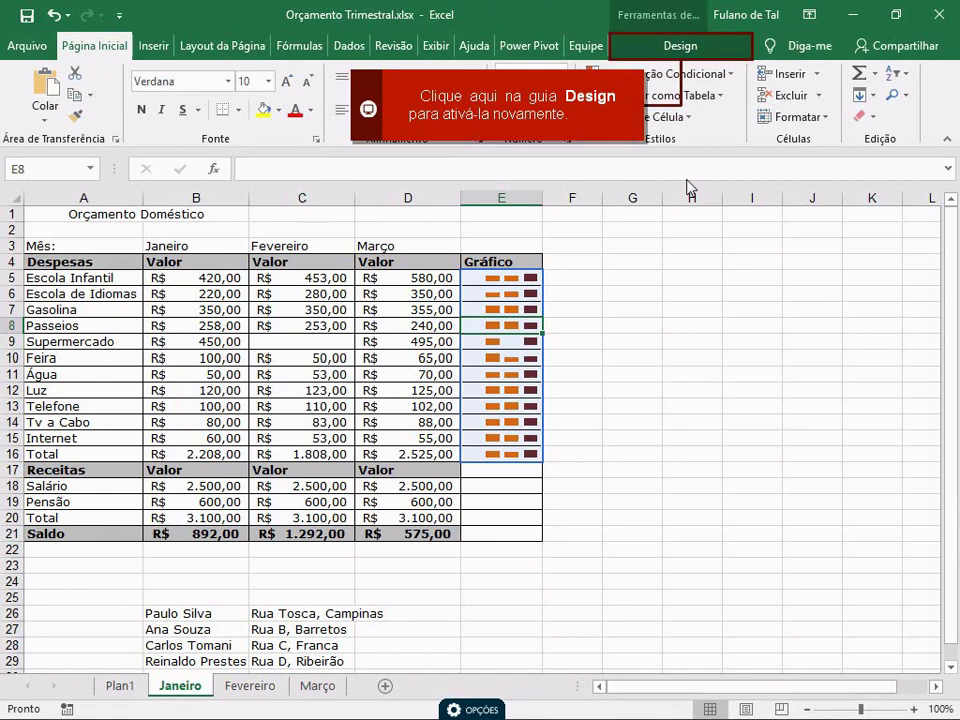
{"action": "left_click", "coordinate": [681, 50]}
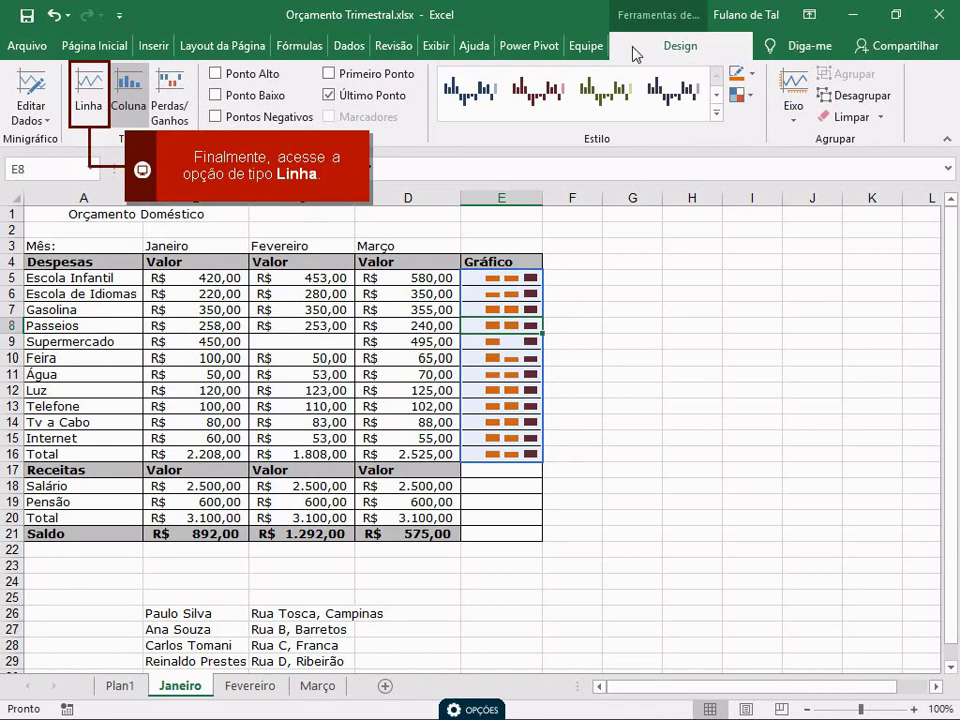
{"action": "left_click", "coordinate": [78, 85]}
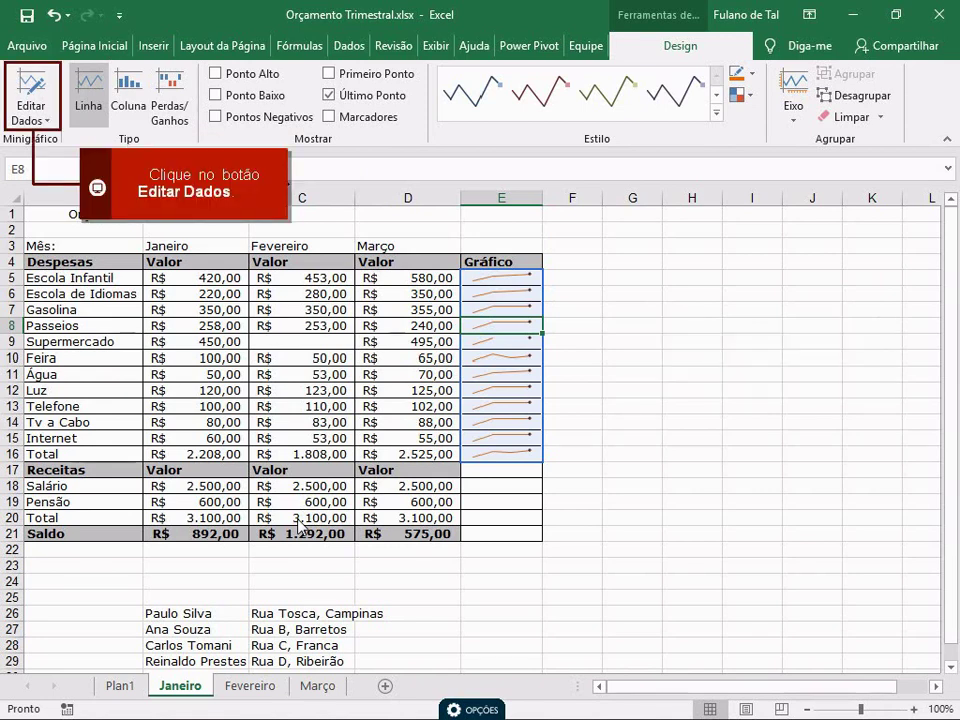
Step: Set the sparklines' hidden and empty cell settings to show empty cells as Zero
{"action": "left_click", "coordinate": [47, 97]}
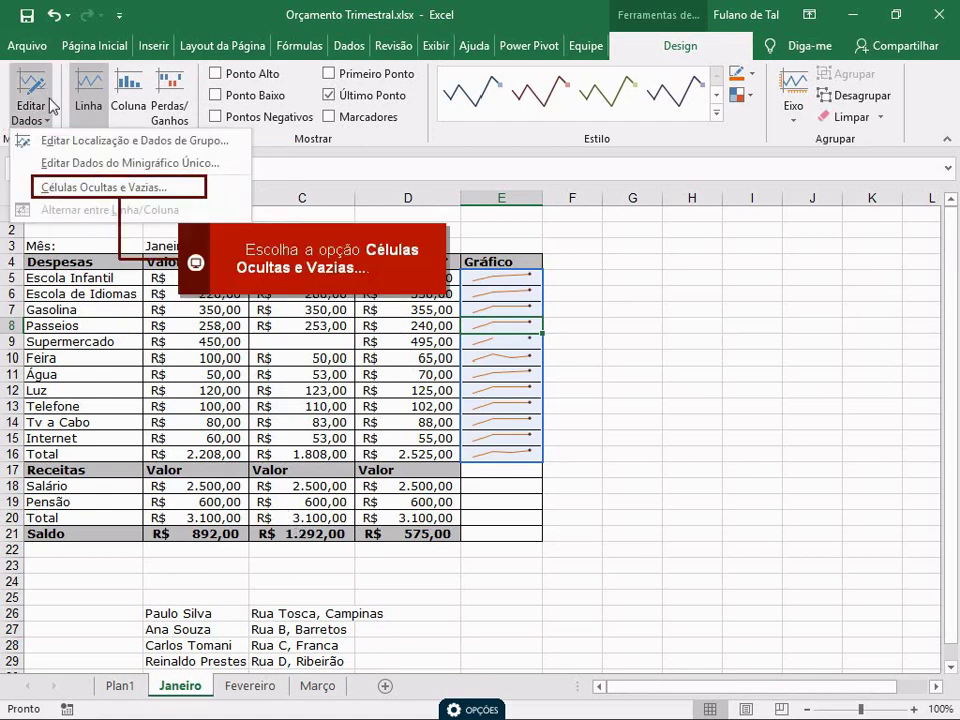
{"action": "left_click", "coordinate": [76, 188]}
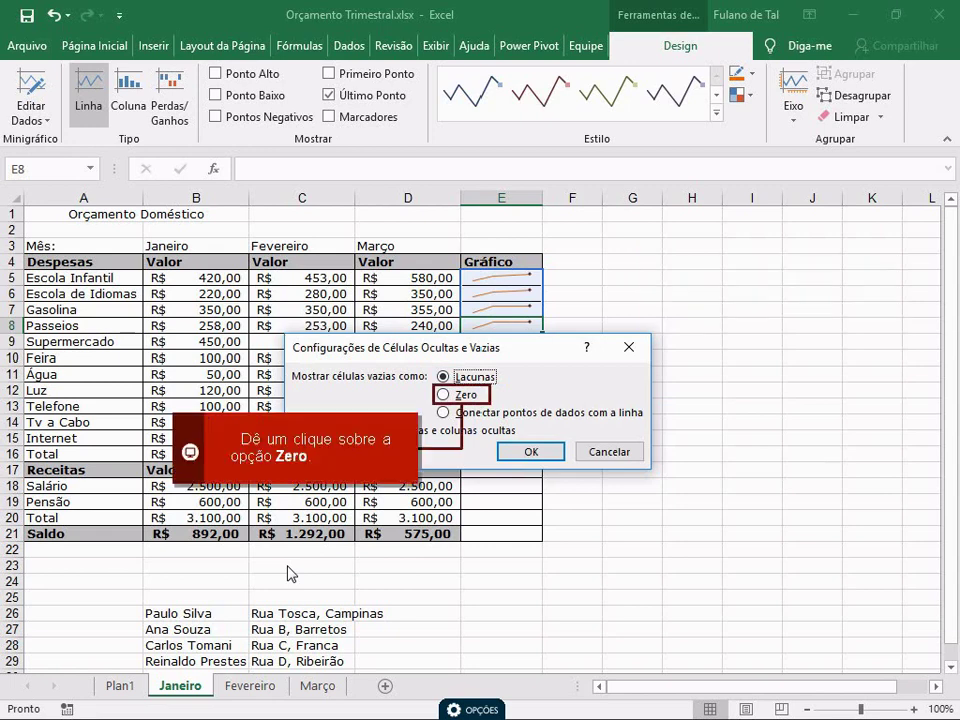
{"action": "left_click", "coordinate": [444, 395]}
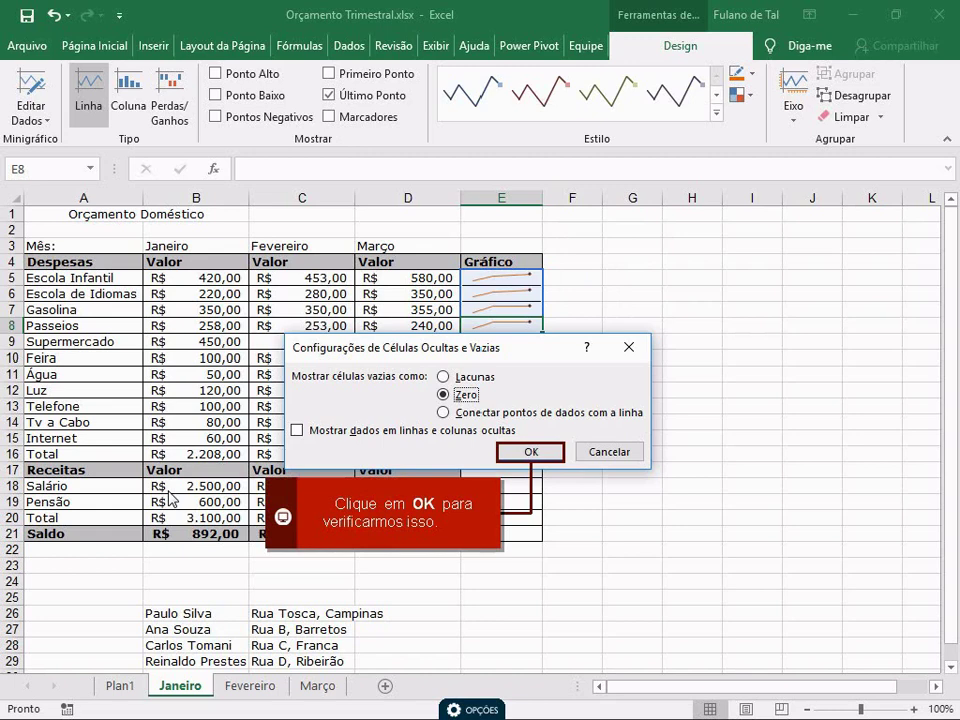
{"action": "left_click", "coordinate": [530, 452]}
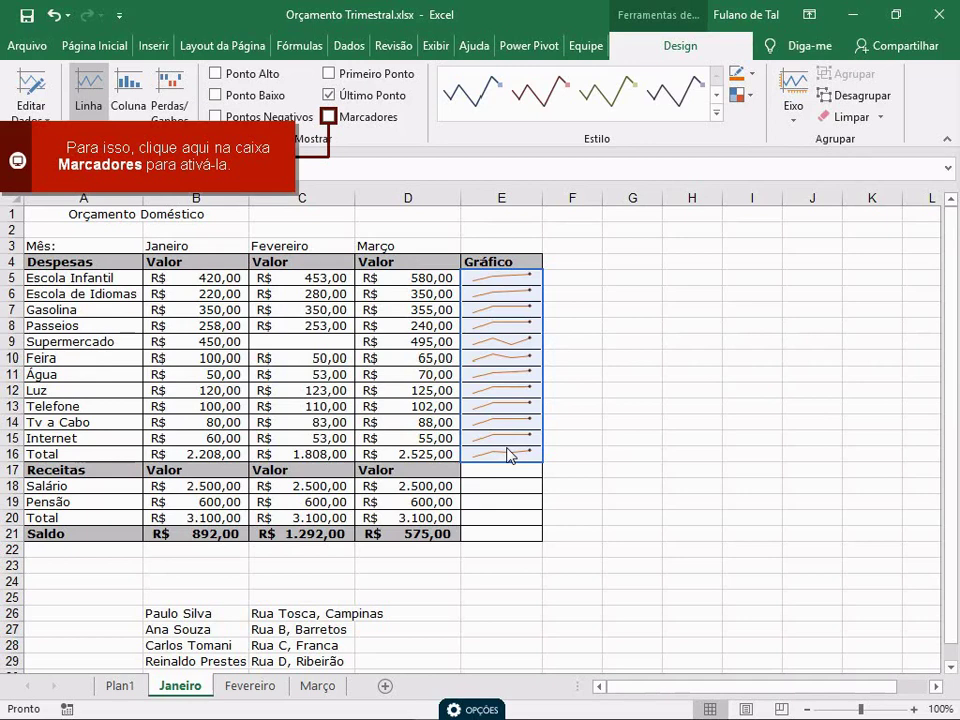
Step: Turn on Marcadores for the line sparklines and apply the third, green style from the visible gallery
{"action": "left_click", "coordinate": [327, 118]}
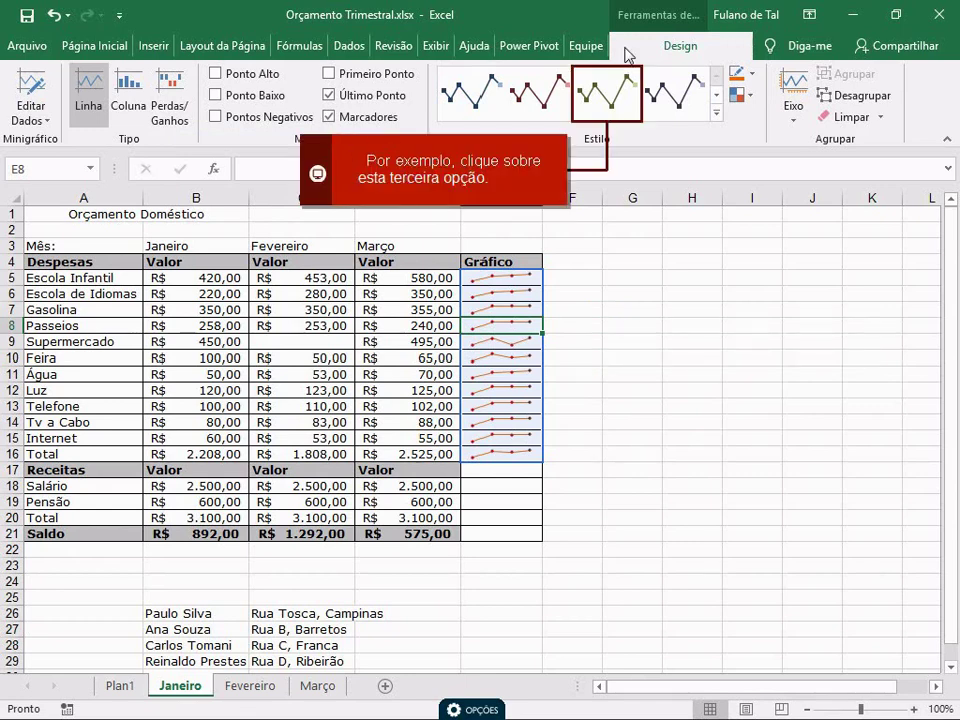
{"action": "left_click", "coordinate": [613, 93]}
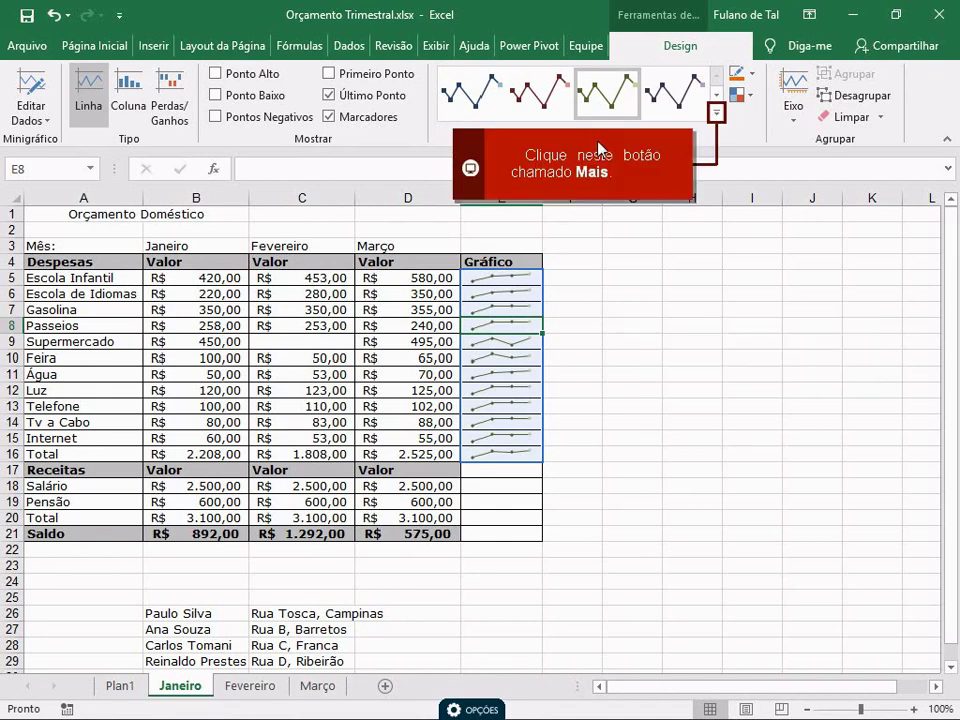
Step: Apply the orange style with blue markers from the full style gallery to the sparklines and show their horizontal axis
{"action": "left_click", "coordinate": [716, 115]}
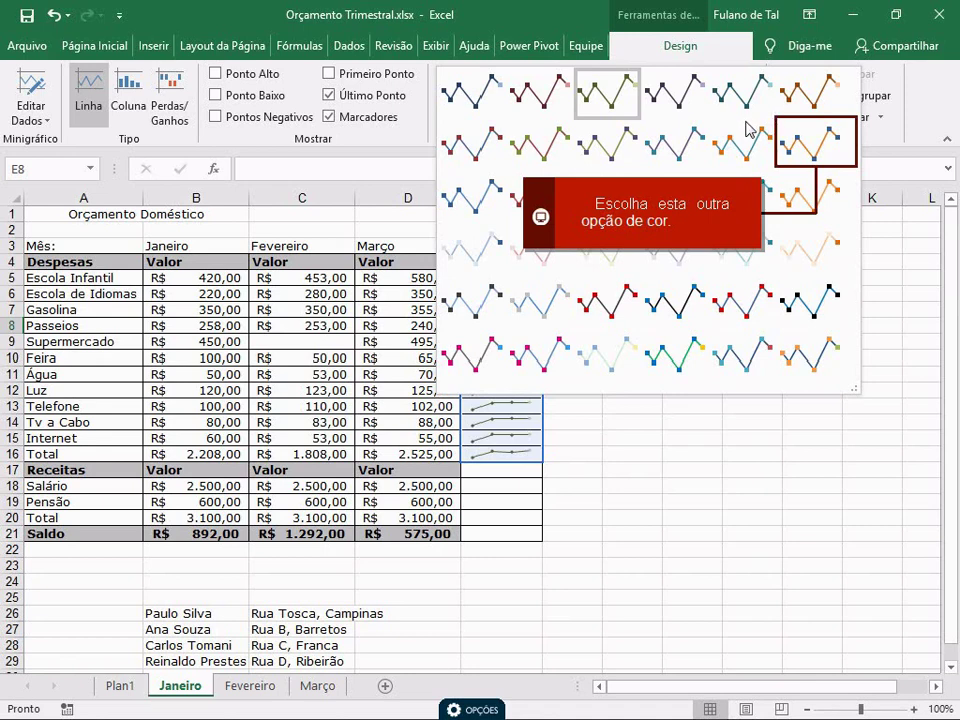
{"action": "left_click", "coordinate": [816, 141]}
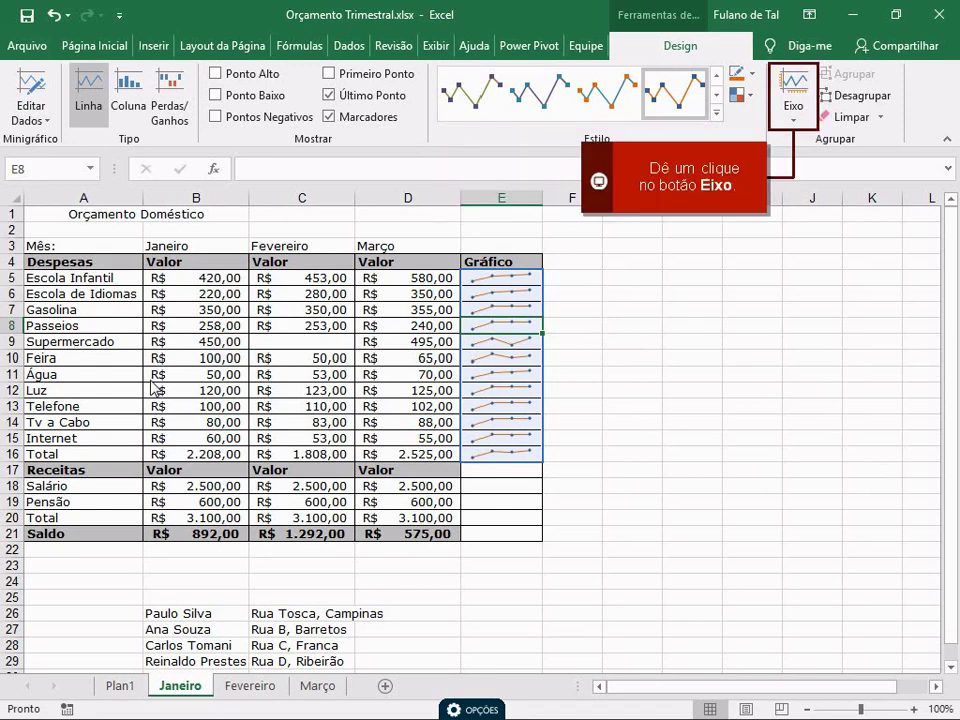
{"action": "left_click", "coordinate": [783, 93]}
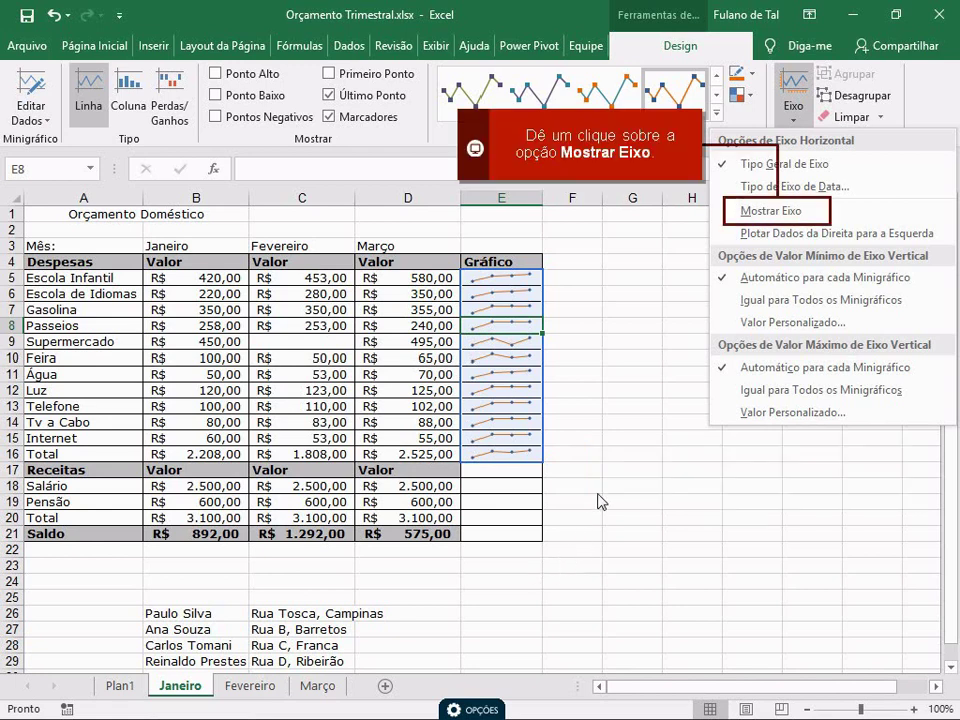
{"action": "left_click", "coordinate": [737, 218]}
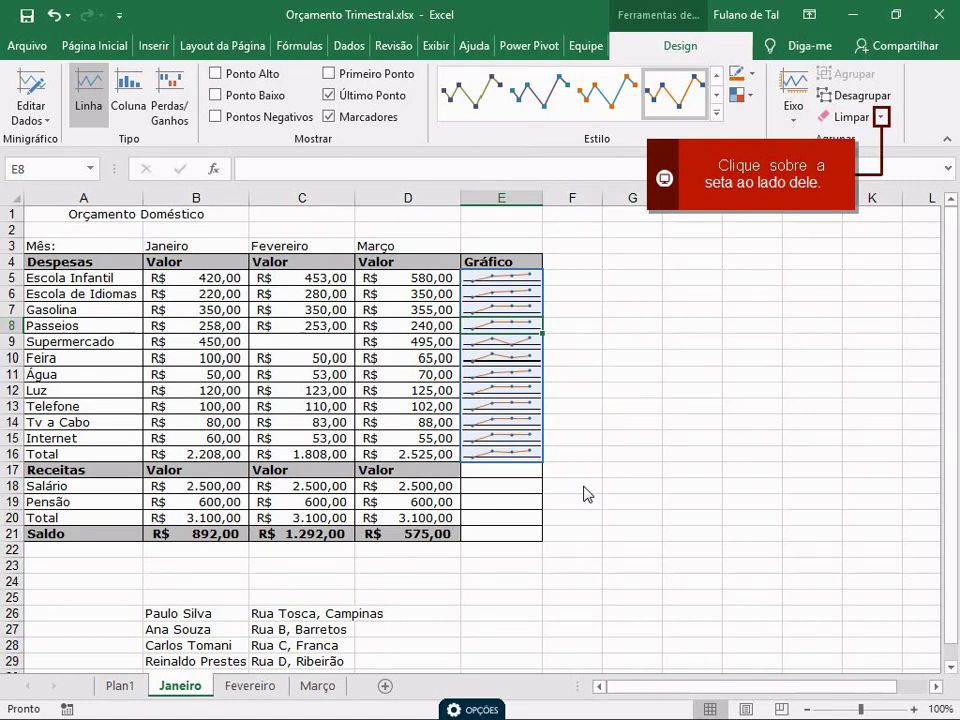
Step: Clear the sparkline group from the Gráfico column and undo the clearing
{"action": "left_click", "coordinate": [881, 117]}
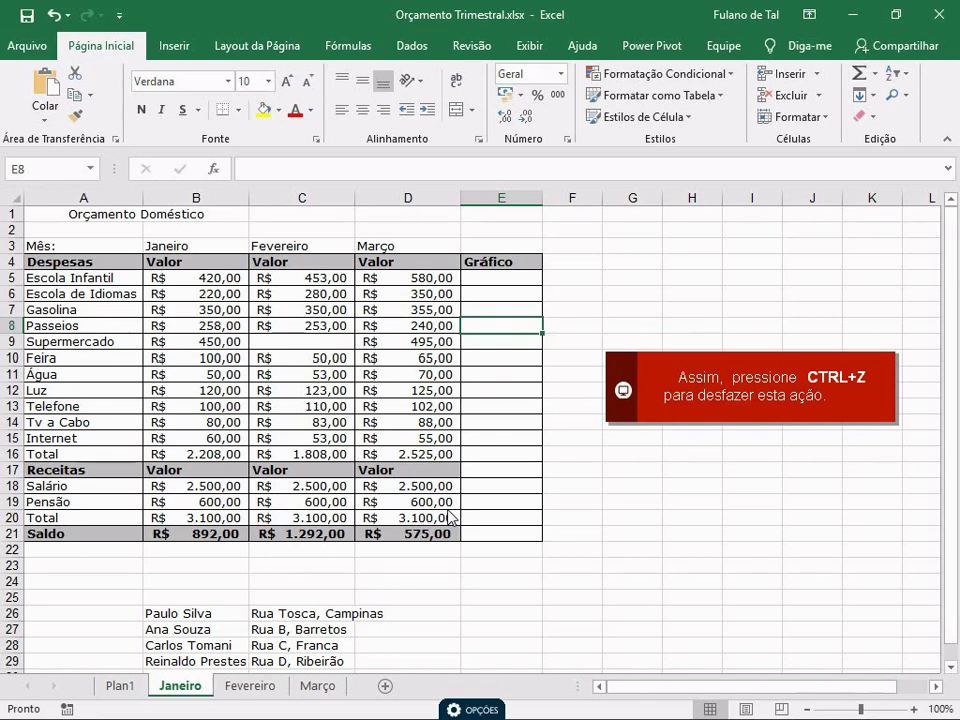
{"action": "key", "text": "ctrl+z"}
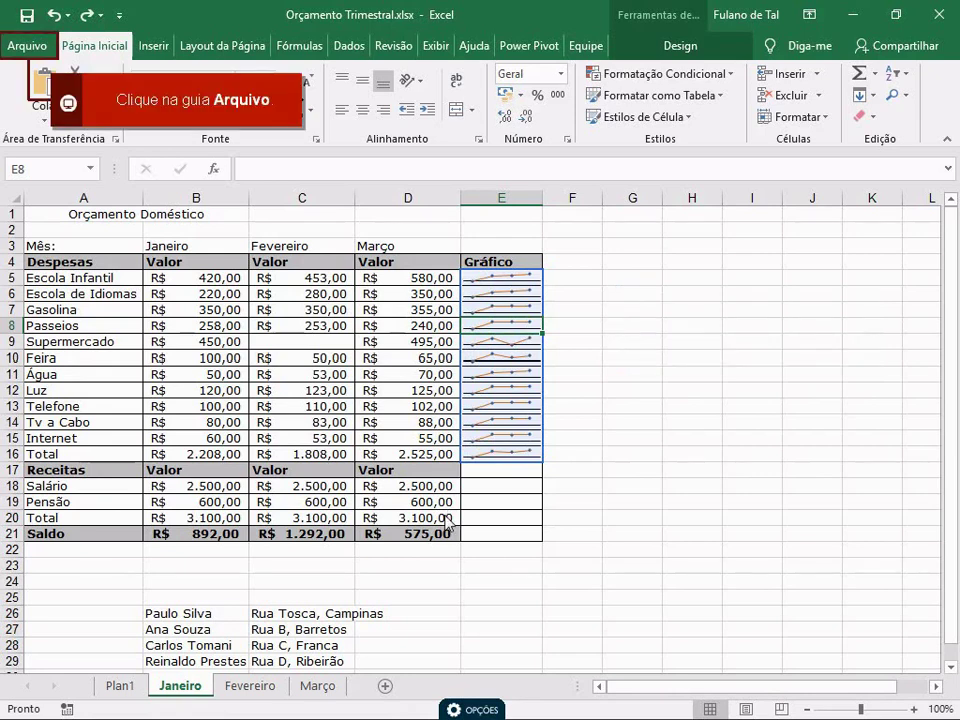
Step: Save the workbook in the Meus Arquivos folder as Orçamento Trimestral.xlsx
{"action": "left_click", "coordinate": [30, 47]}
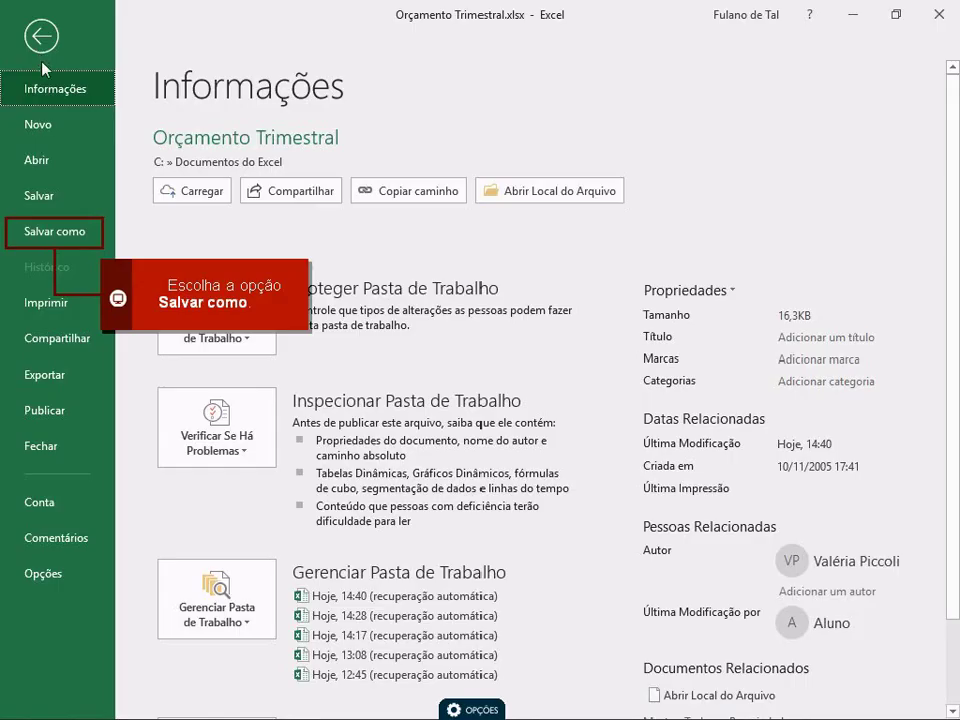
{"action": "left_click", "coordinate": [80, 238]}
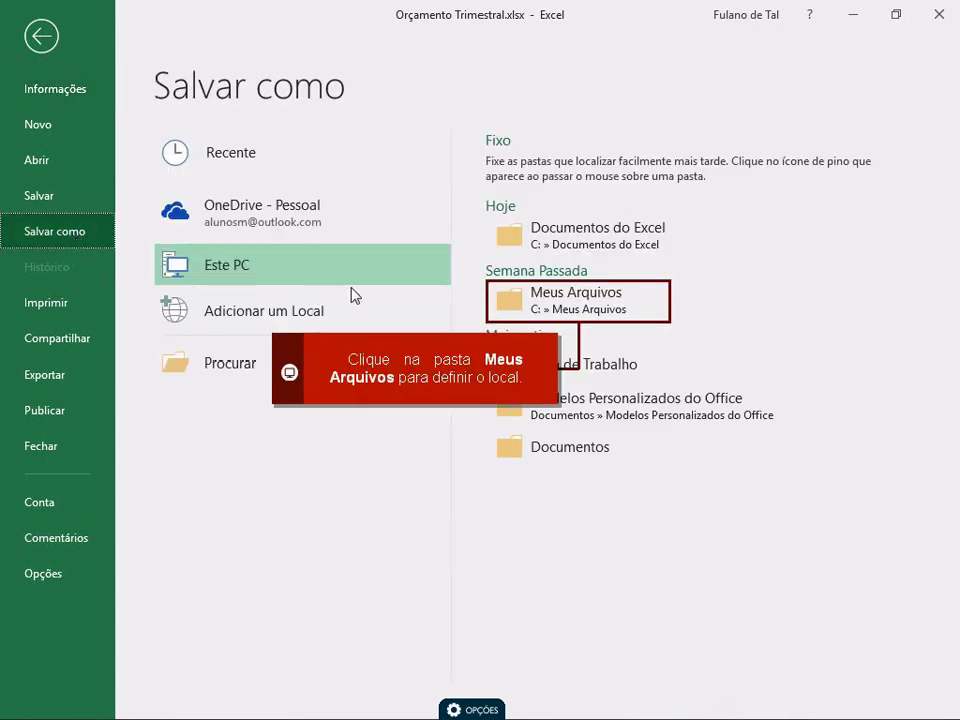
{"action": "left_click", "coordinate": [530, 307]}
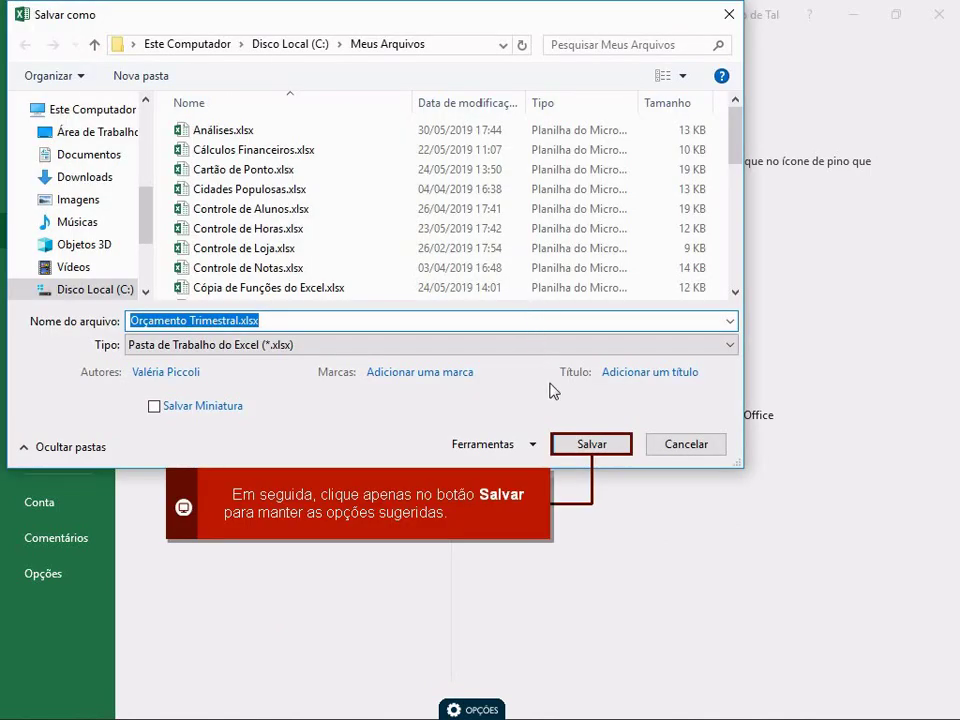
{"action": "left_click", "coordinate": [577, 449]}
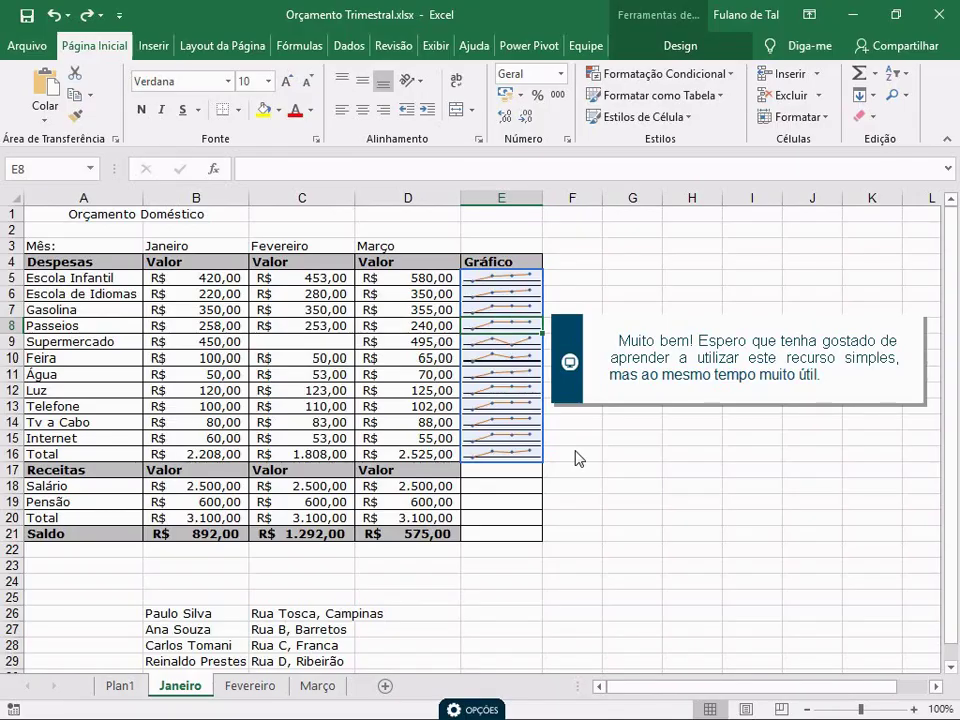
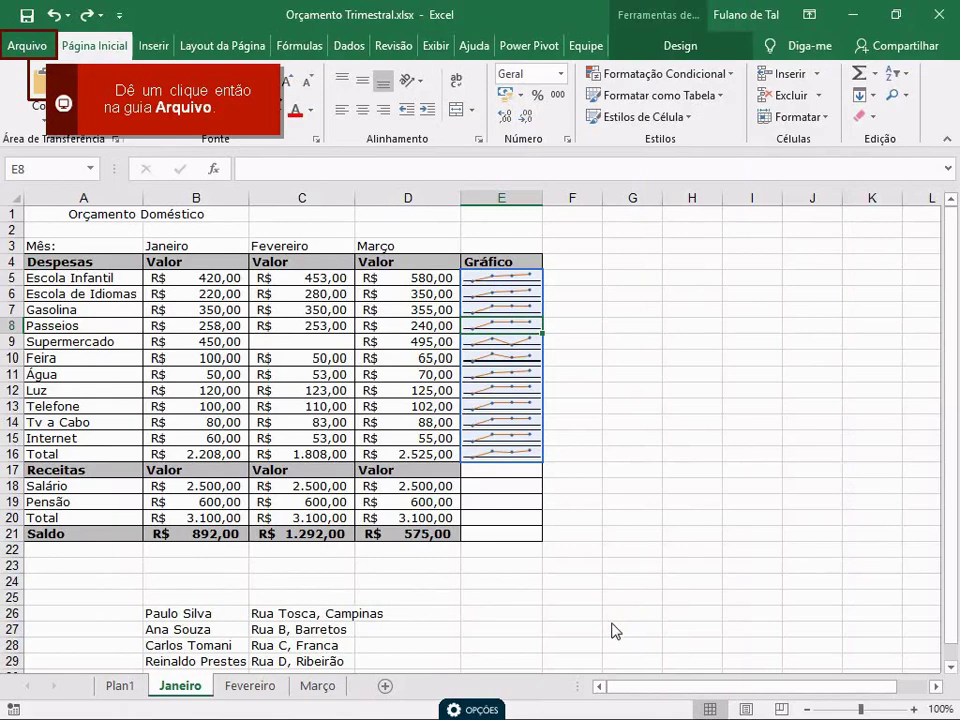
Step: Open the recent workbook gráfico_censo.xlsx from the Documentos do Excel folder
{"action": "left_click", "coordinate": [32, 47]}
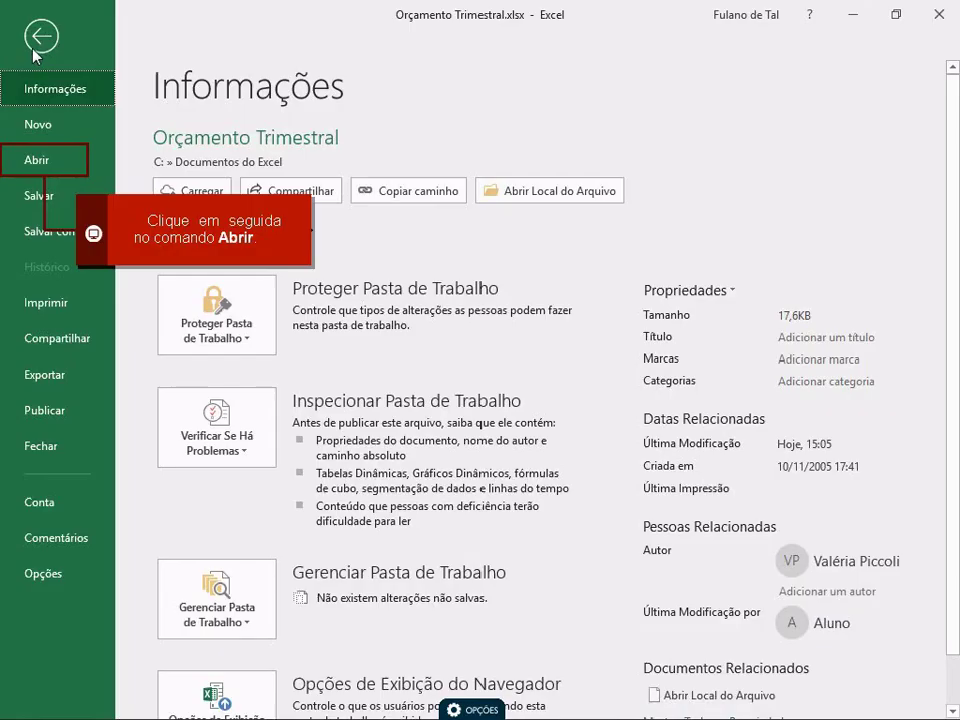
{"action": "left_click", "coordinate": [41, 157]}
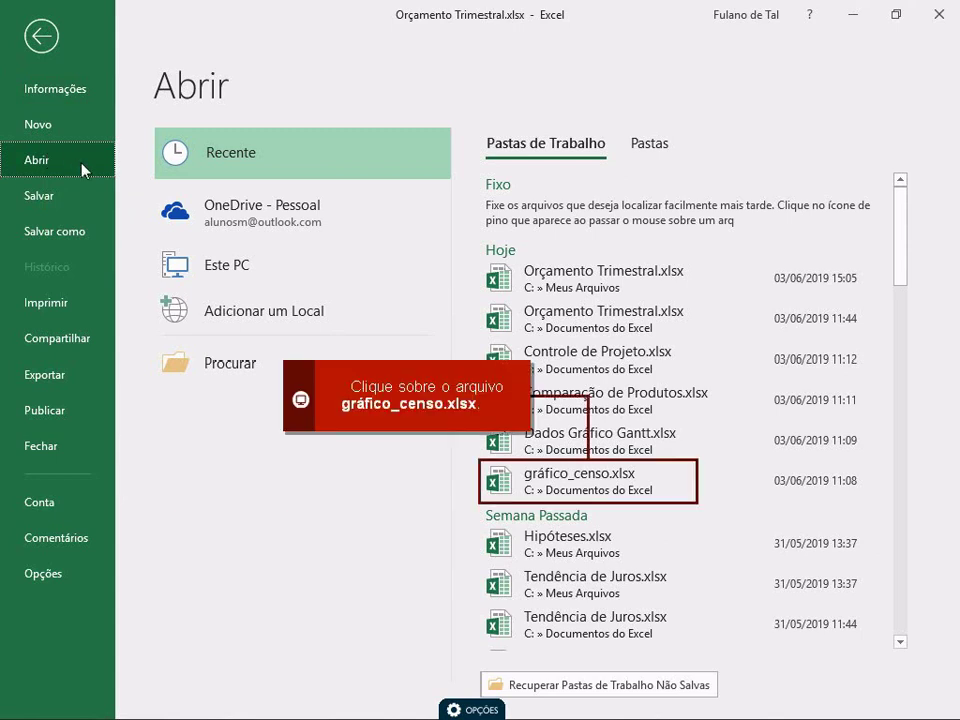
{"action": "left_click", "coordinate": [553, 490]}
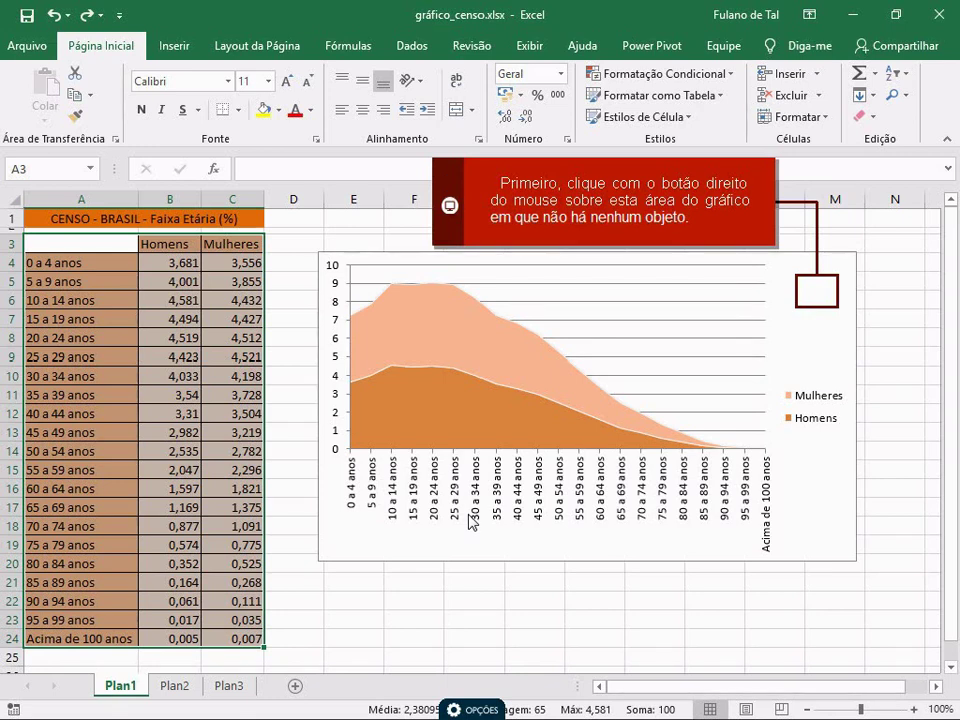
Step: Show the fill (Preenchimento) options for the chart area of the census chart
{"action": "right_click", "coordinate": [815, 297]}
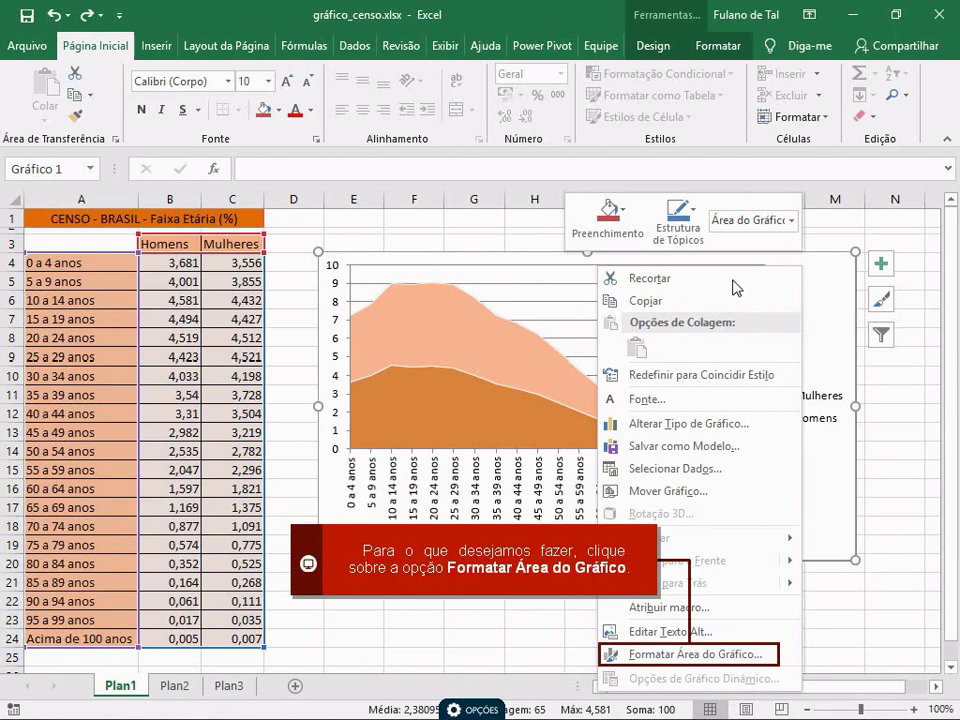
{"action": "left_click", "coordinate": [675, 655]}
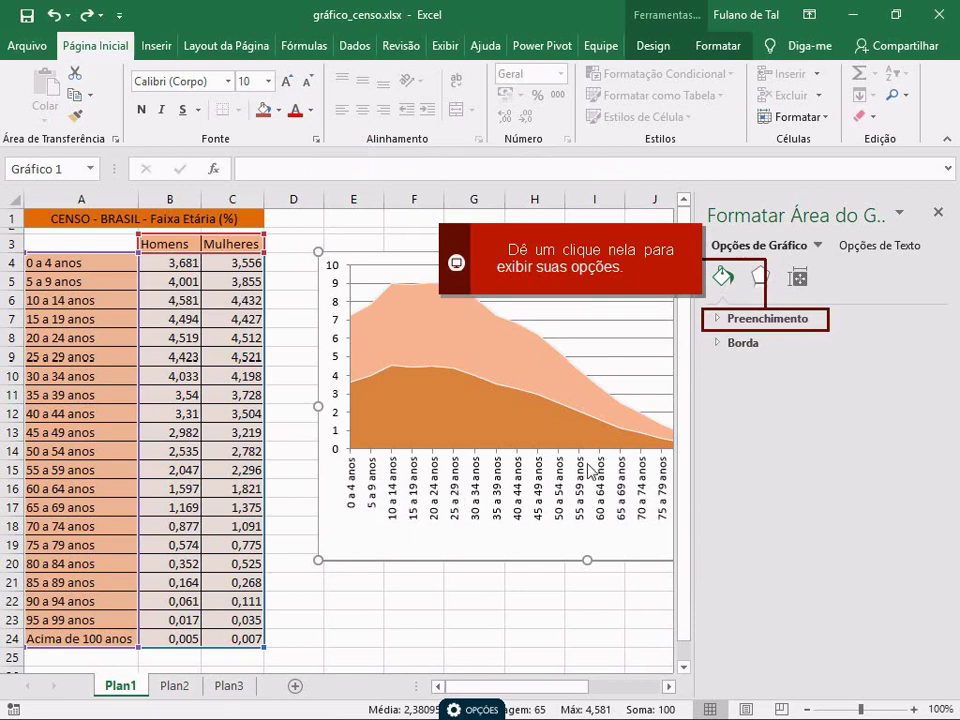
{"action": "left_click", "coordinate": [752, 318]}
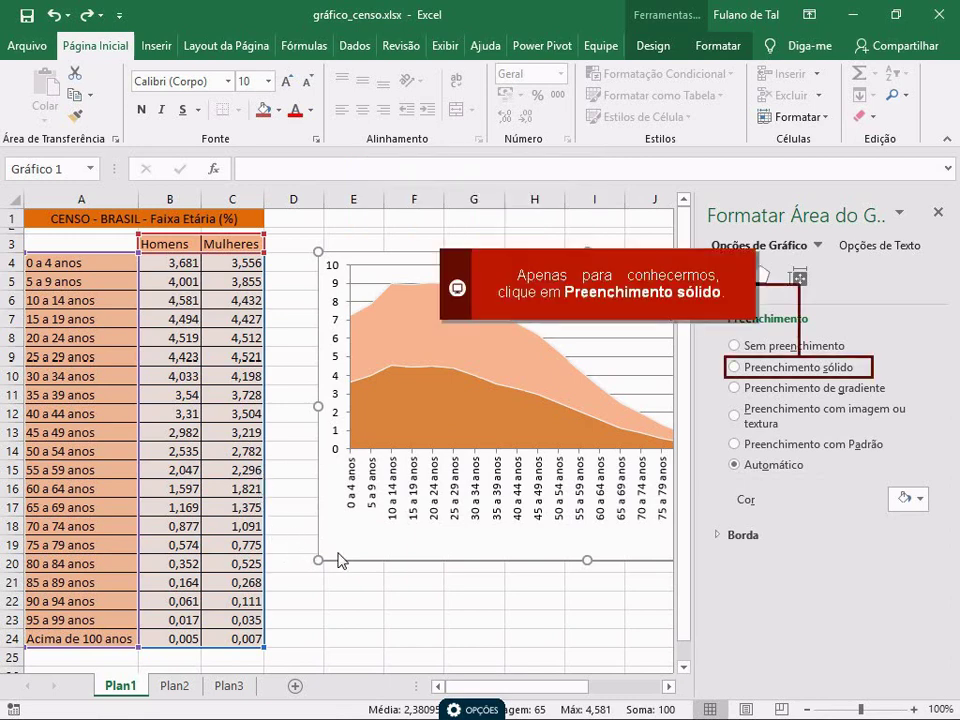
Step: Try a solid fill and a gradient fill on the chart area
{"action": "left_click", "coordinate": [745, 367]}
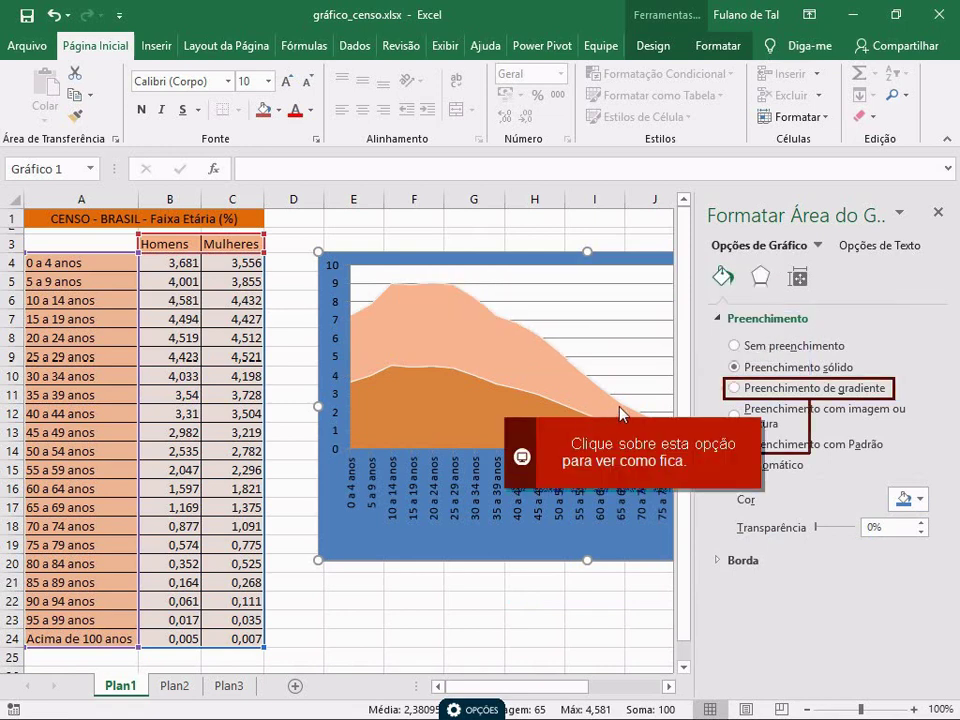
{"action": "left_click", "coordinate": [734, 389]}
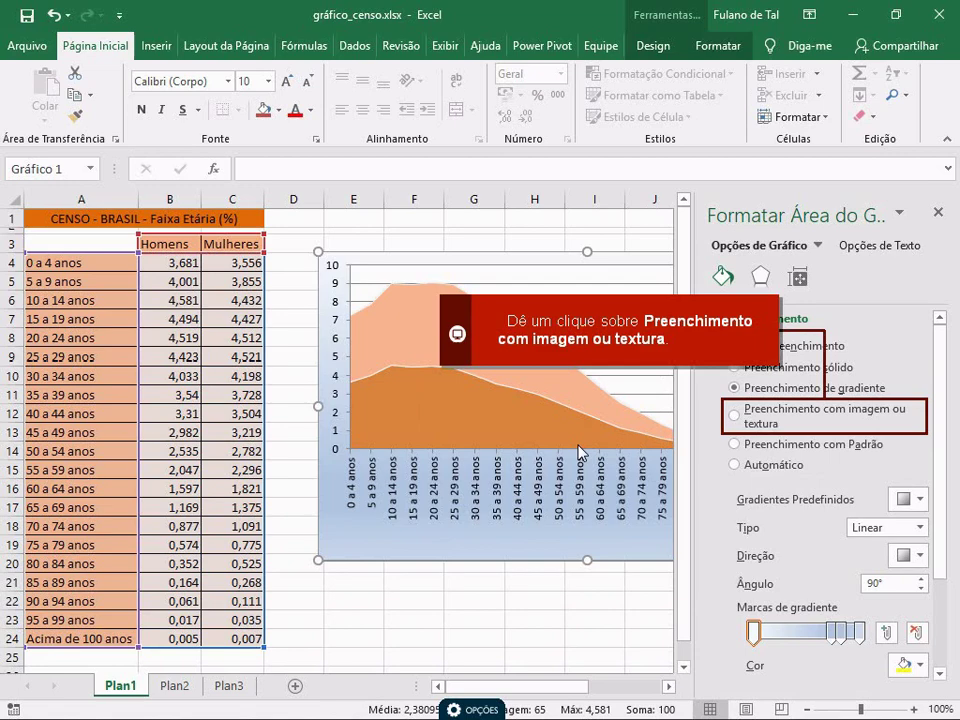
Step: Fill the chart area with the picture censo.jpg from C:\Documentos do Excel and close the formatting pane
{"action": "left_click", "coordinate": [760, 412]}
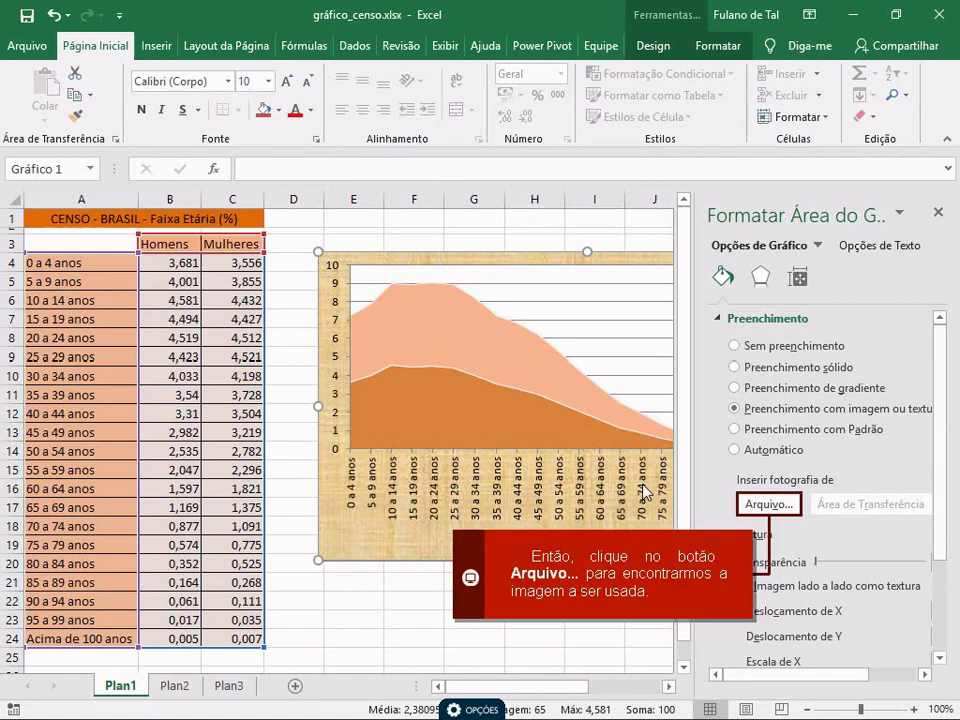
{"action": "left_click", "coordinate": [777, 506]}
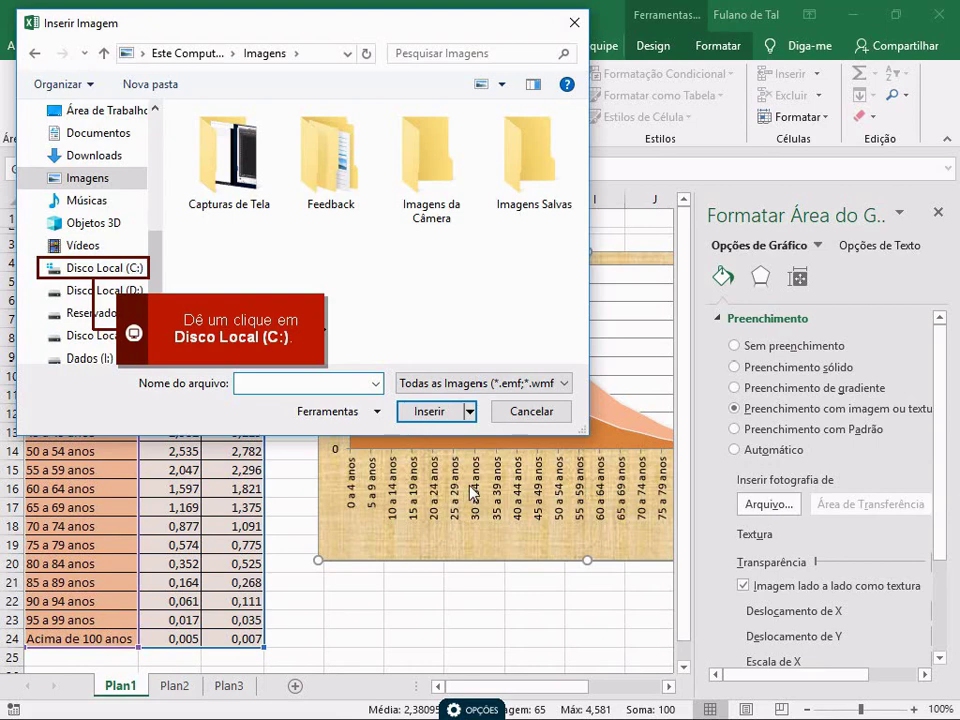
{"action": "left_click", "coordinate": [117, 276]}
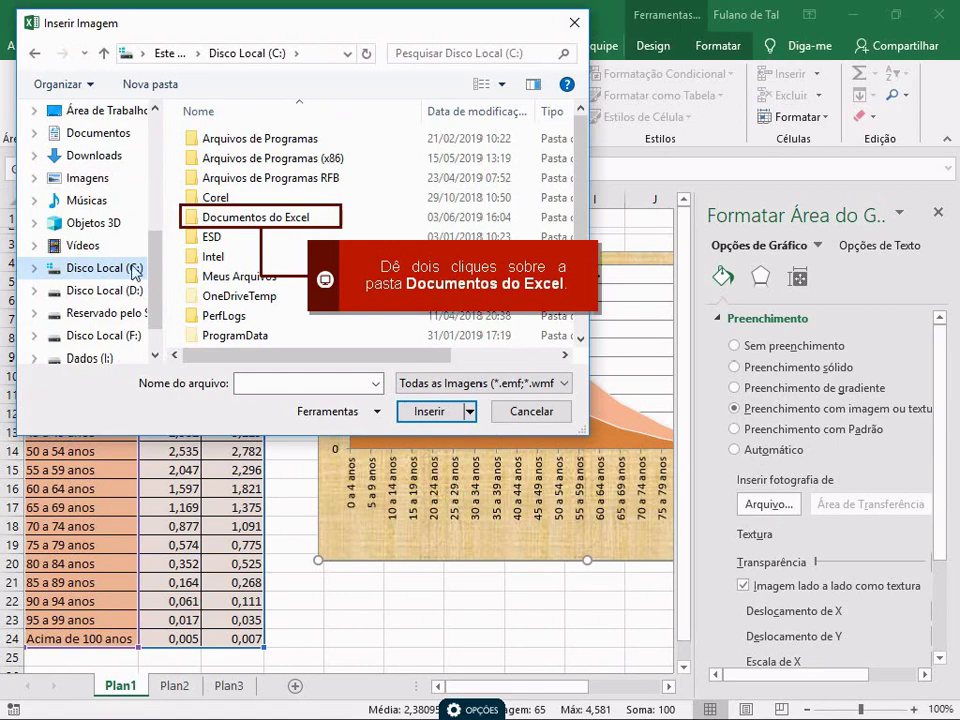
{"action": "double_click", "coordinate": [233, 229]}
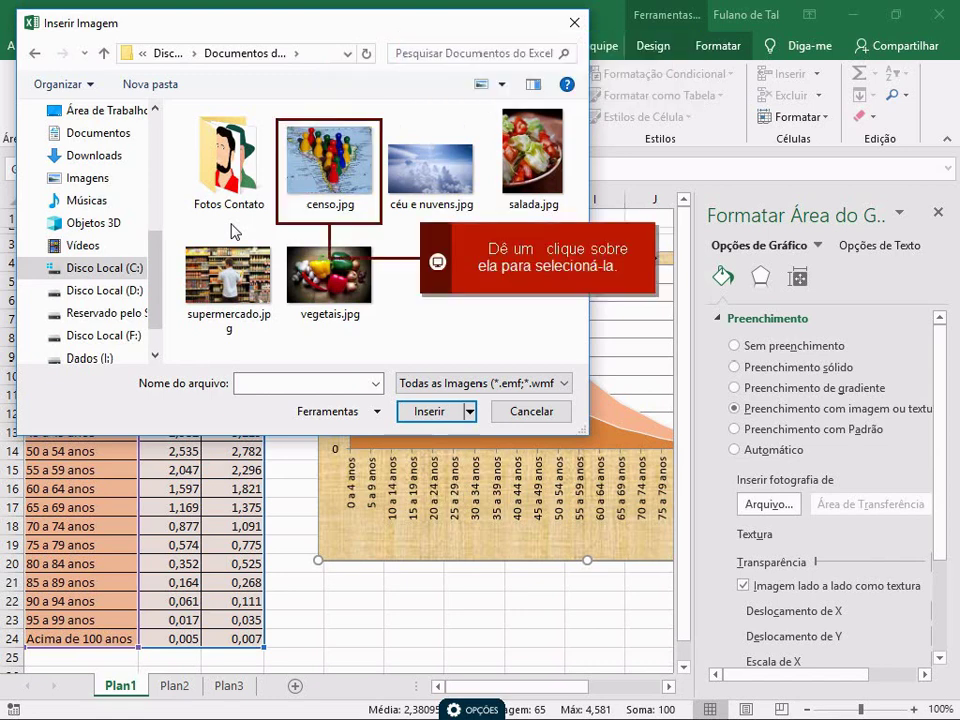
{"action": "left_click", "coordinate": [310, 205]}
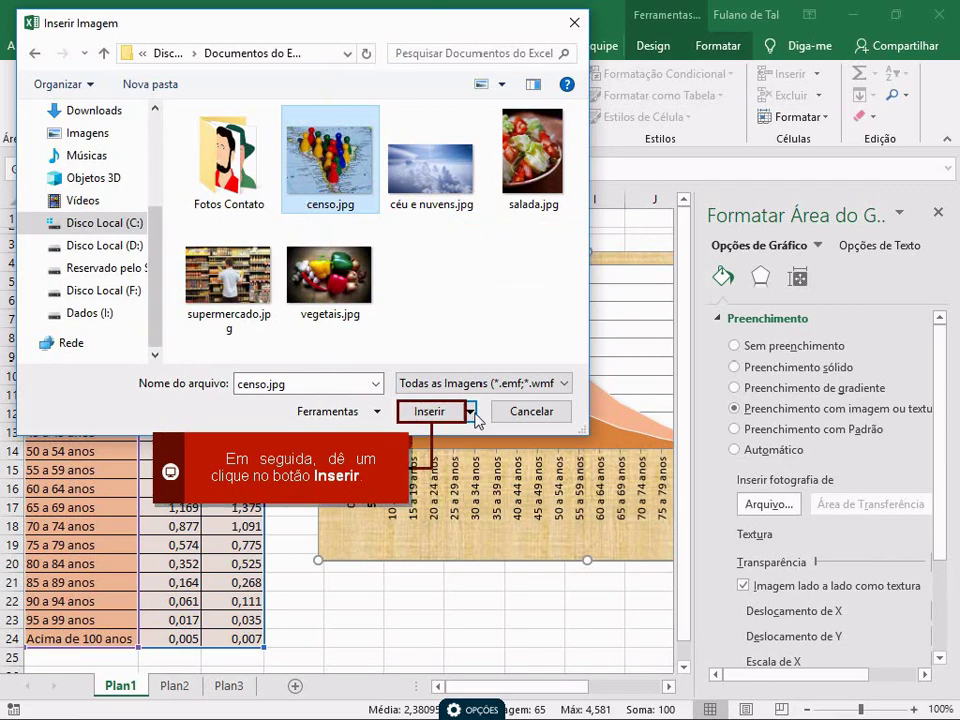
{"action": "left_click", "coordinate": [460, 414]}
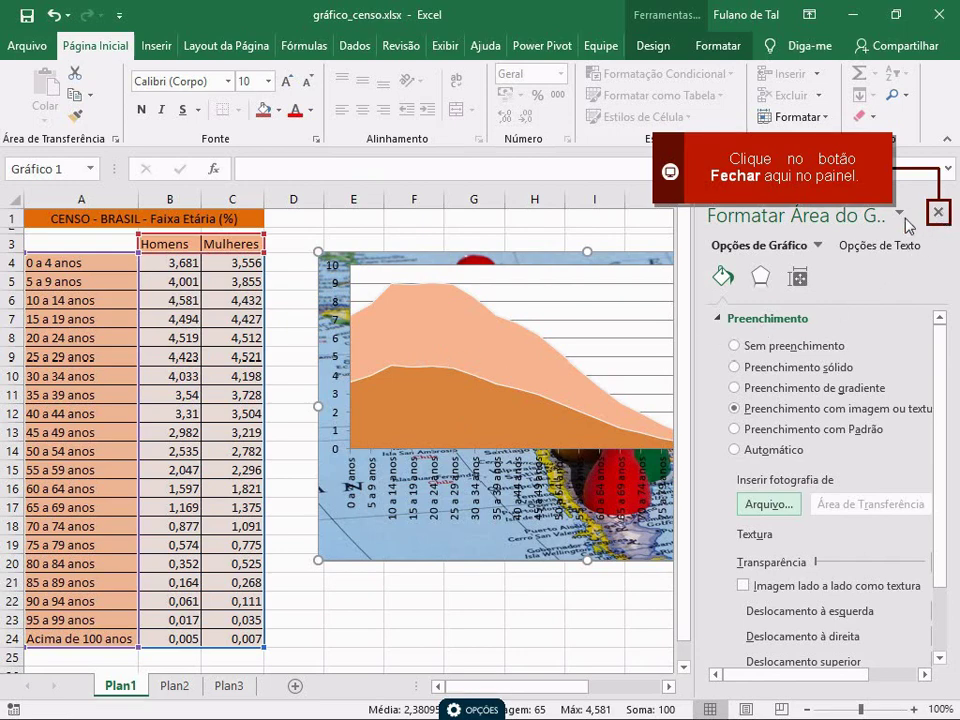
{"action": "left_click", "coordinate": [938, 212]}
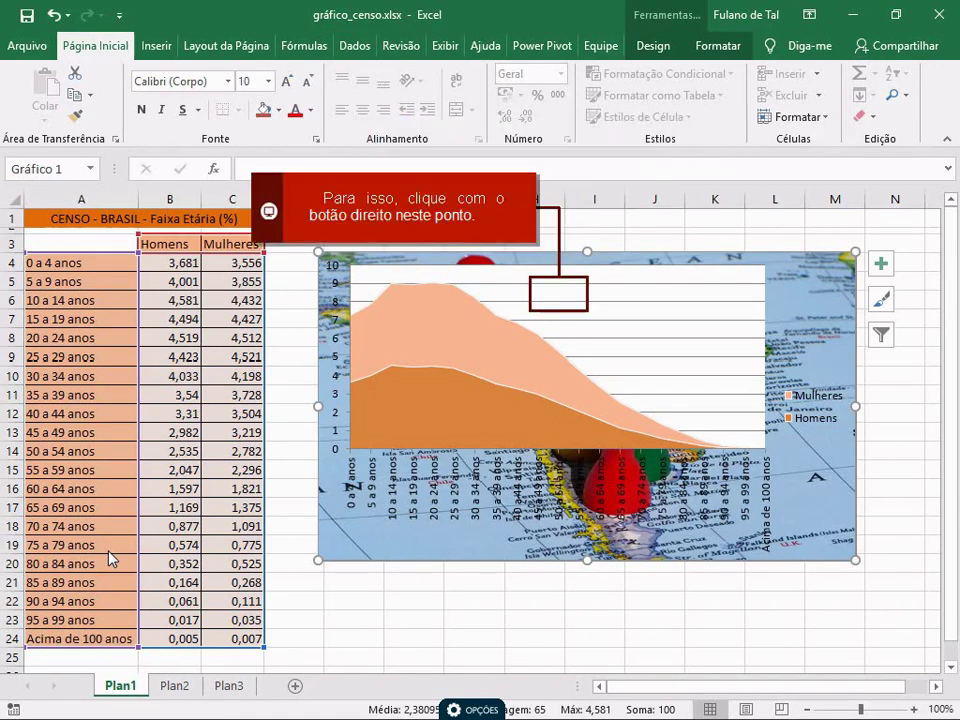
Step: Set the chart's plot area to Sem preenchimento and close the formatting pane
{"action": "right_click", "coordinate": [555, 293]}
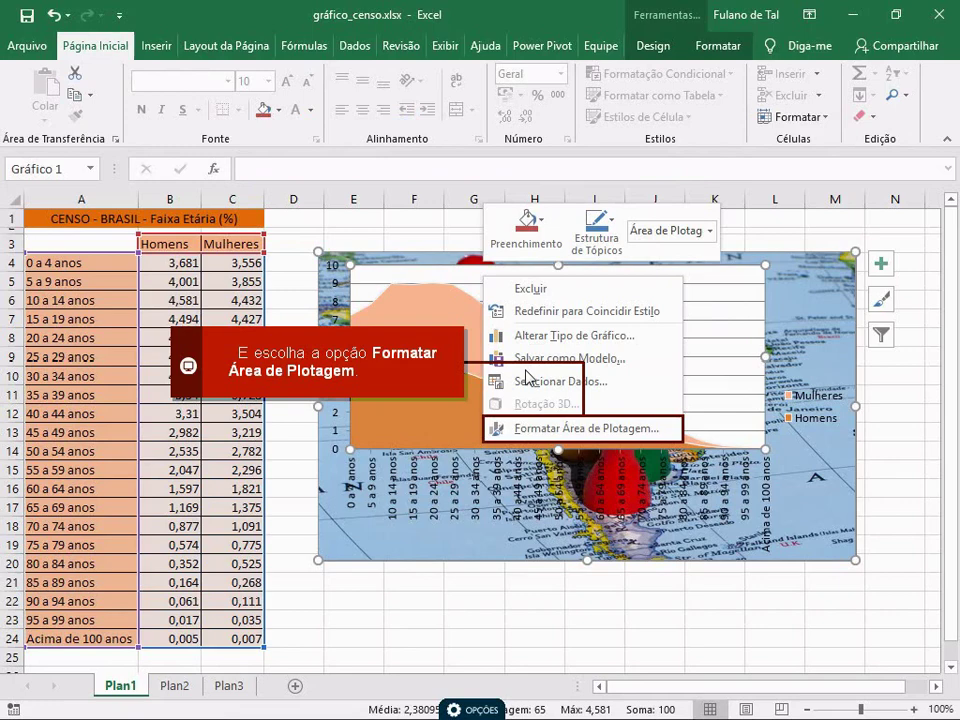
{"action": "left_click", "coordinate": [555, 429]}
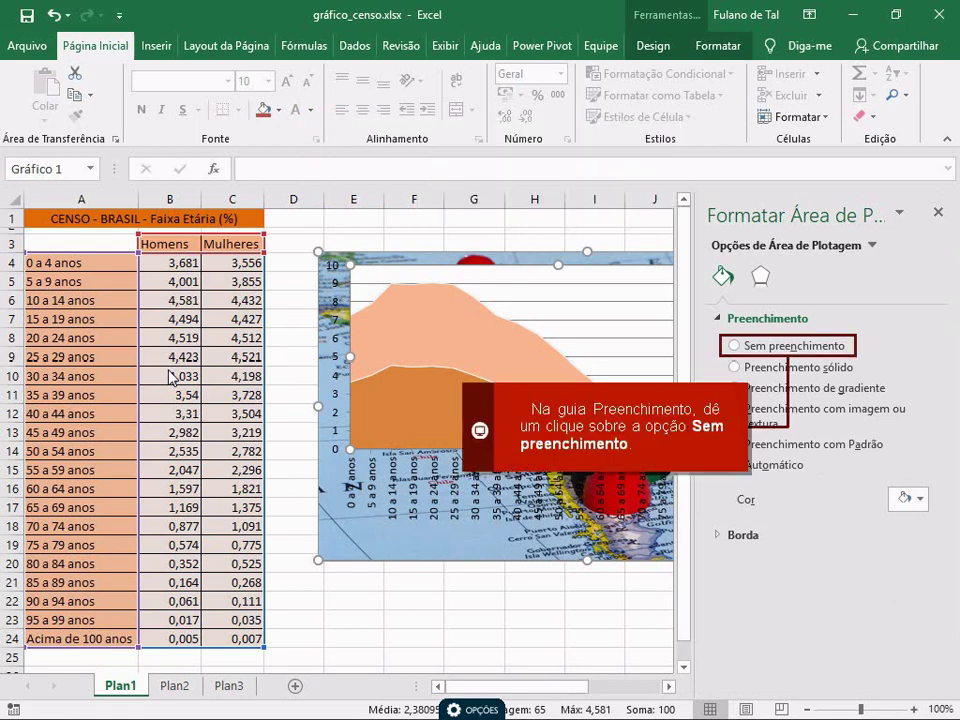
{"action": "left_click", "coordinate": [759, 349]}
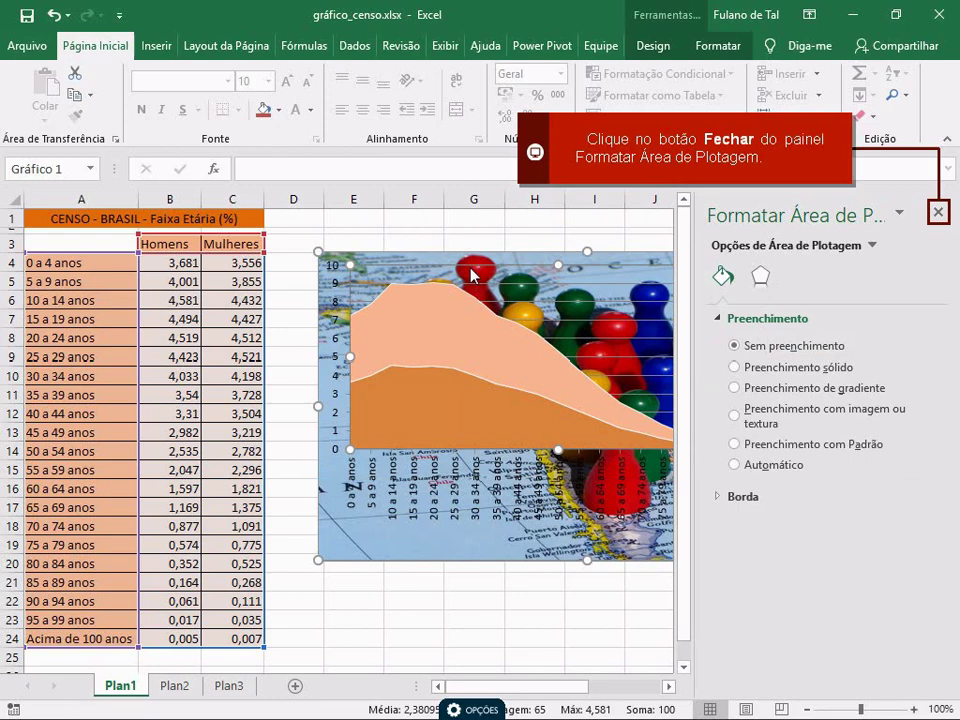
{"action": "left_click", "coordinate": [938, 212]}
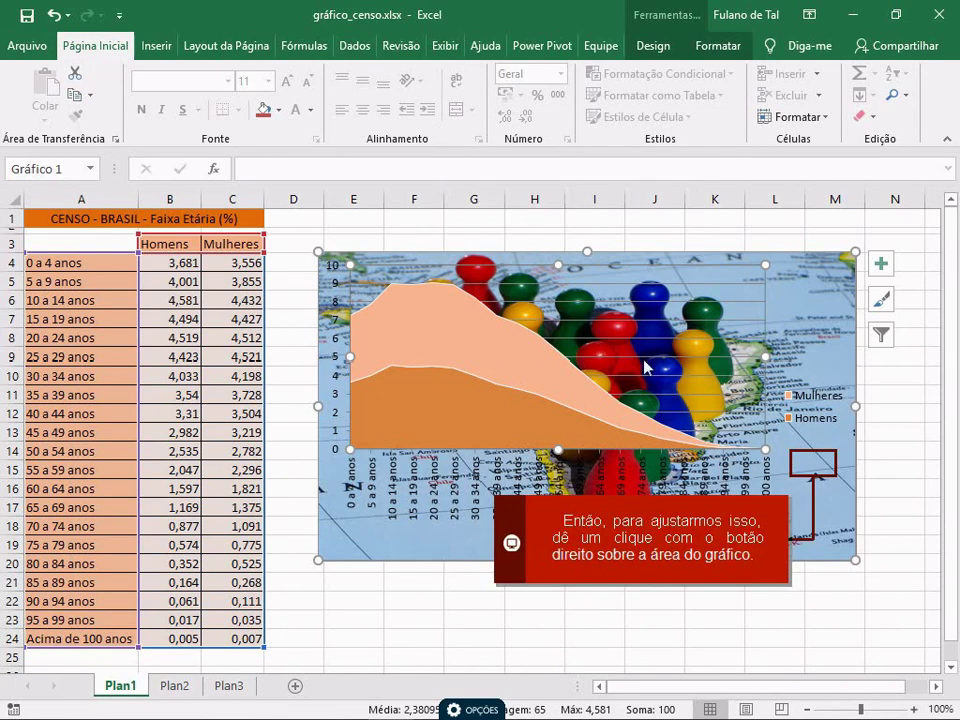
Step: Set the transparency of the chart area's picture fill to 70%
{"action": "right_click", "coordinate": [820, 461]}
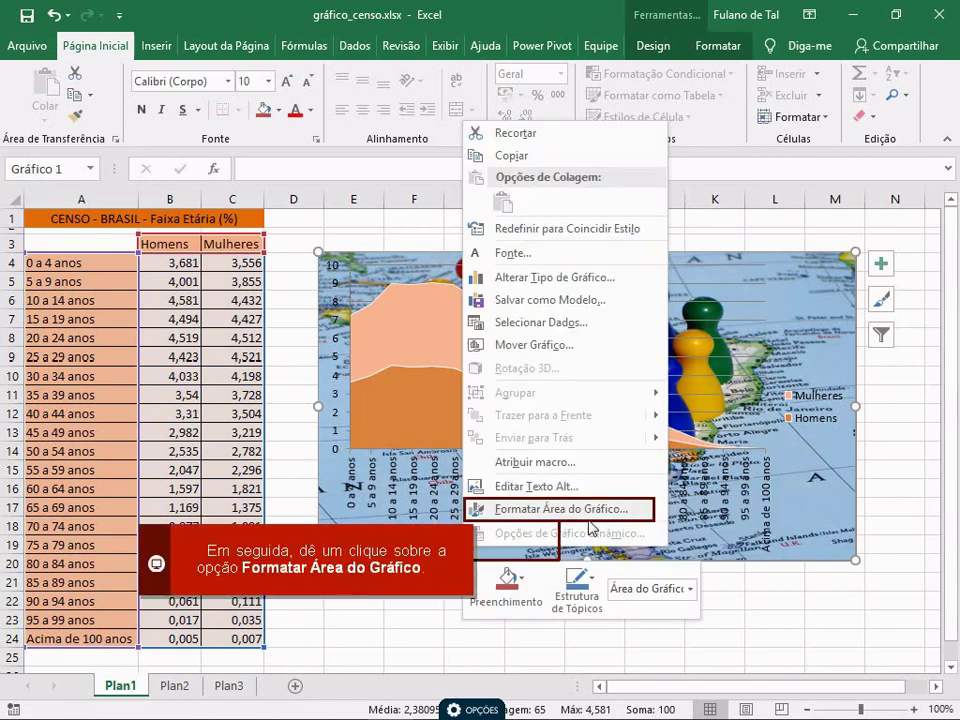
{"action": "left_click", "coordinate": [562, 509]}
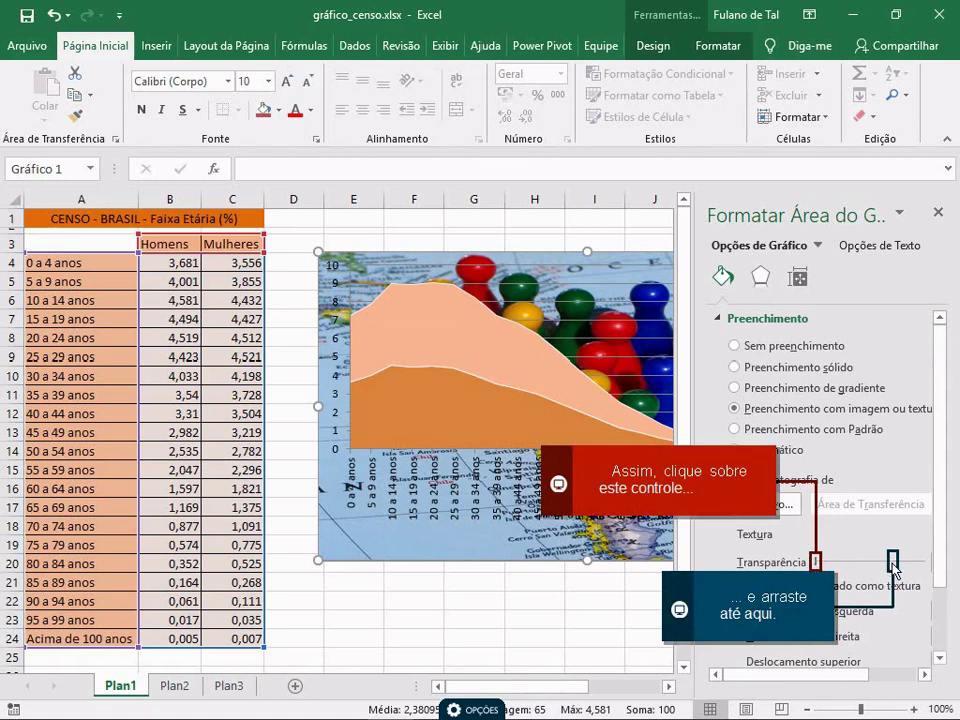
{"action": "left_click_drag", "start_coordinate": [816, 566], "coordinate": [893, 570]}
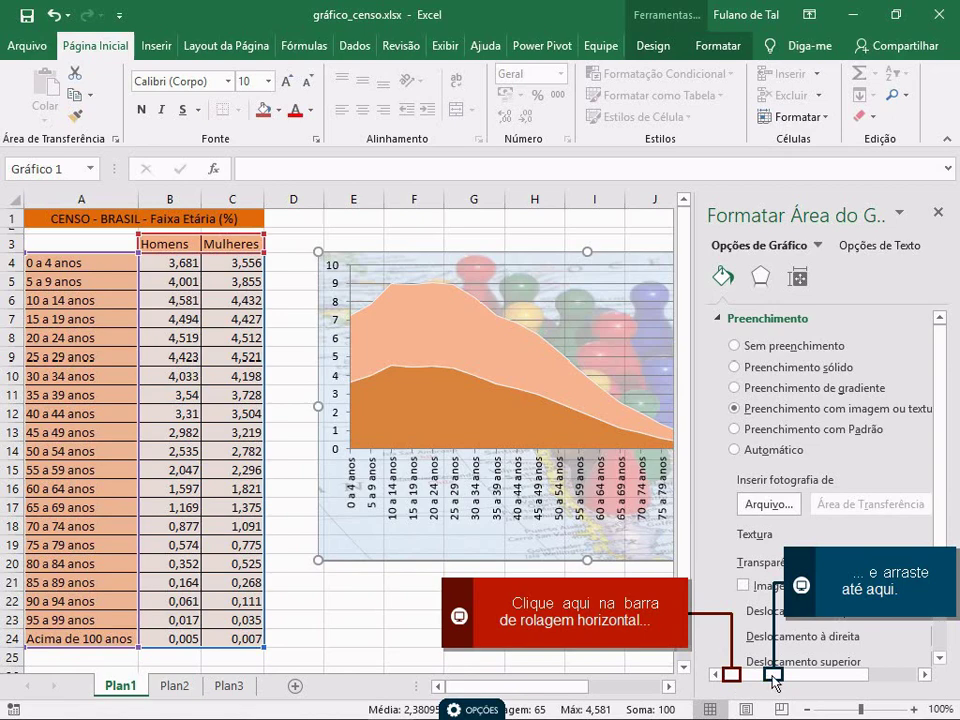
Step: Replace the chart area's picture fill with the second online image, the cartoon family, from the Família category
{"action": "left_click_drag", "start_coordinate": [733, 680], "coordinate": [773, 675]}
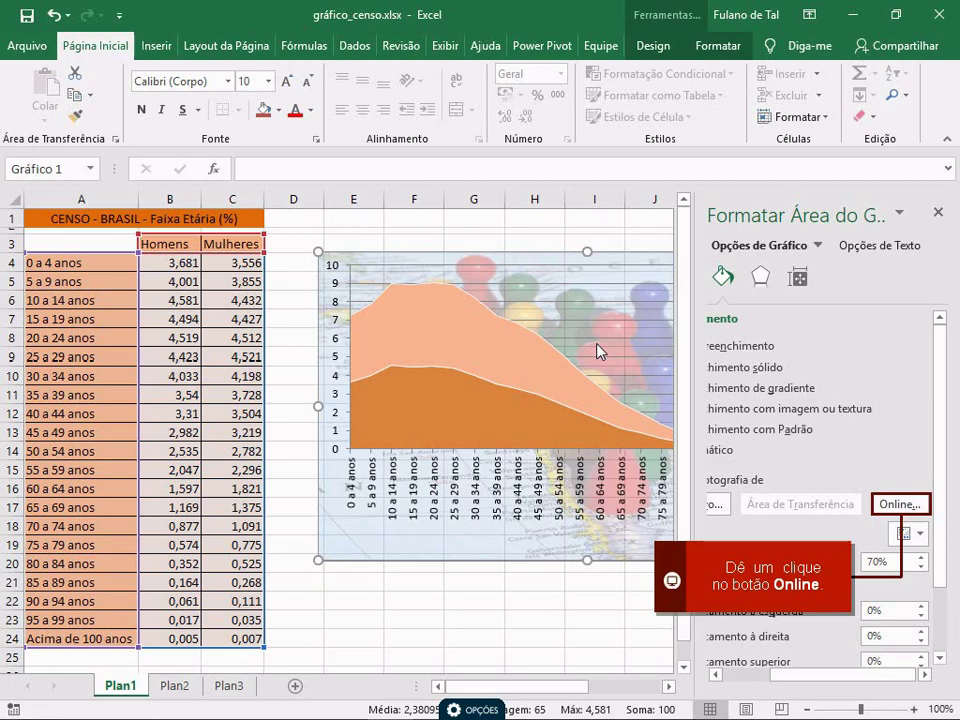
{"action": "left_click", "coordinate": [900, 504]}
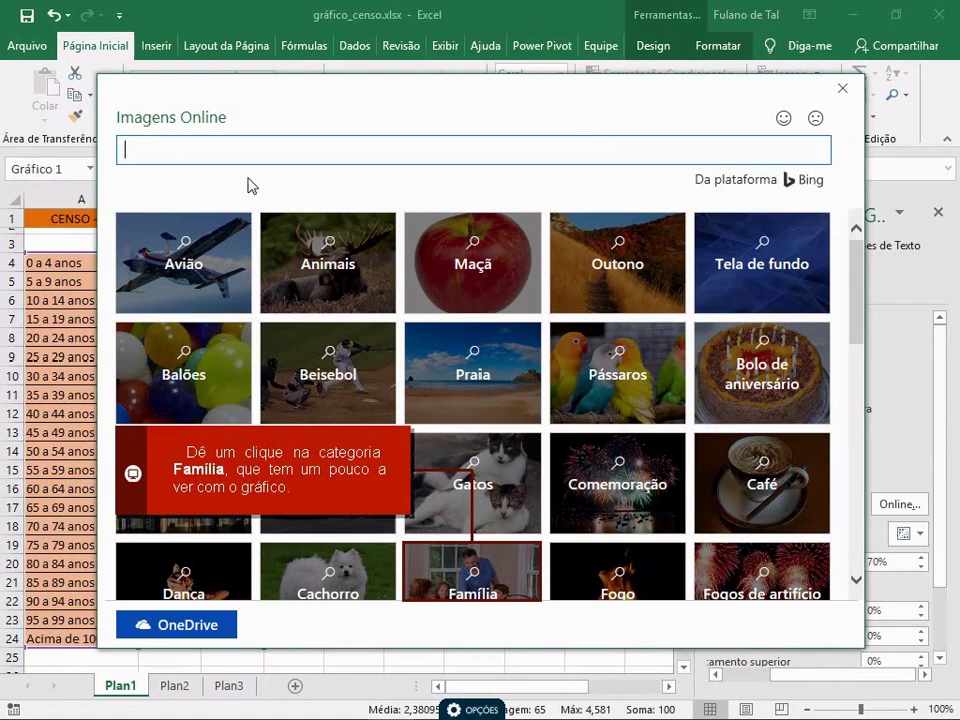
{"action": "left_click", "coordinate": [517, 590]}
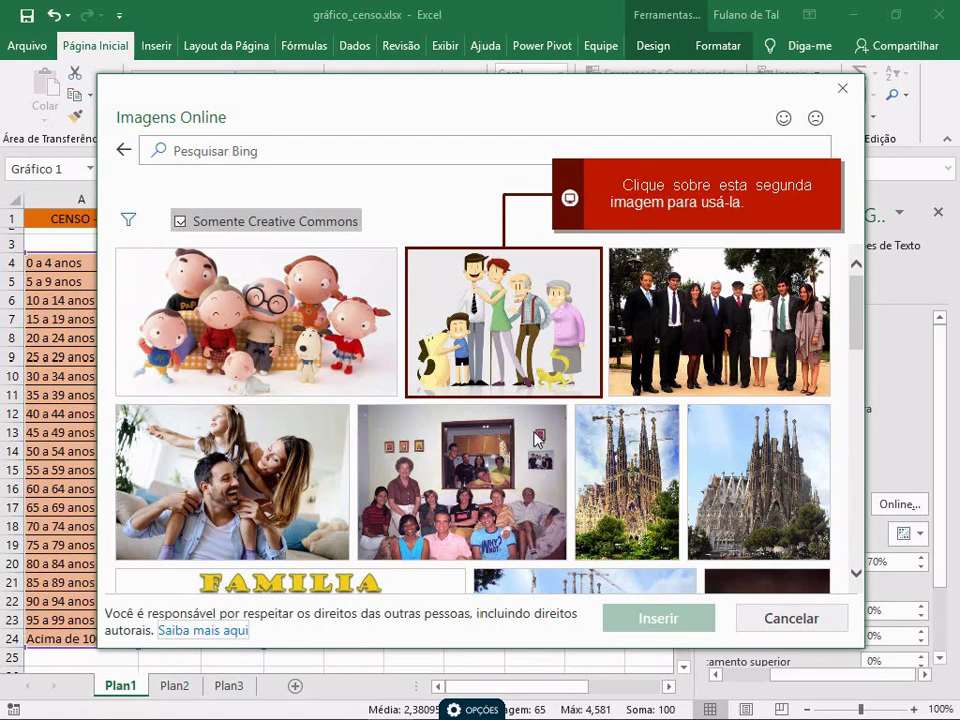
{"action": "left_click", "coordinate": [538, 350]}
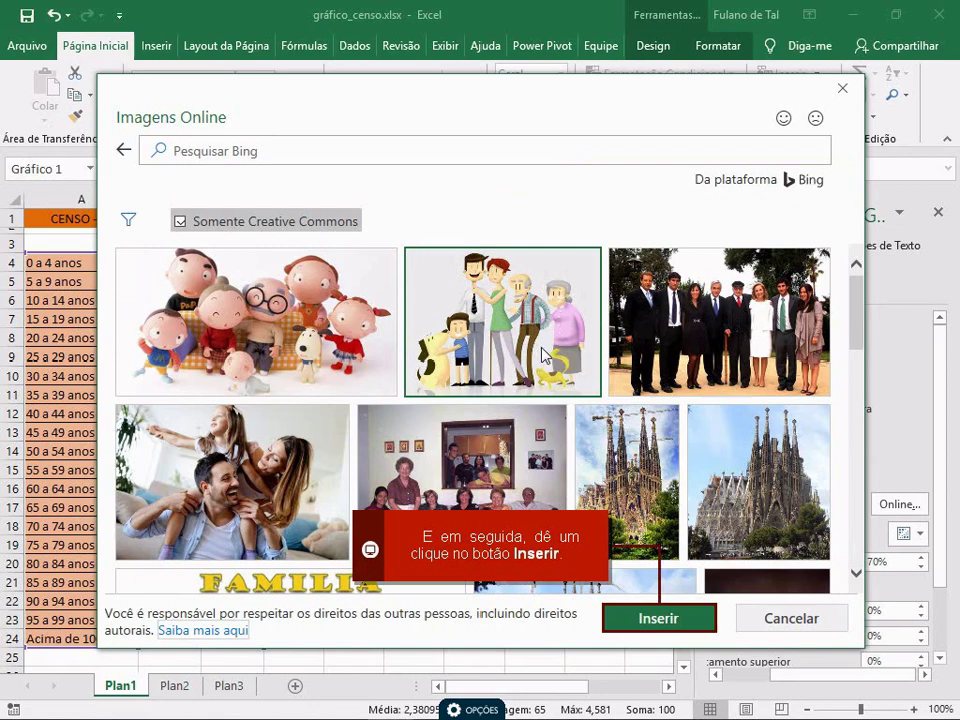
{"action": "left_click", "coordinate": [656, 619]}
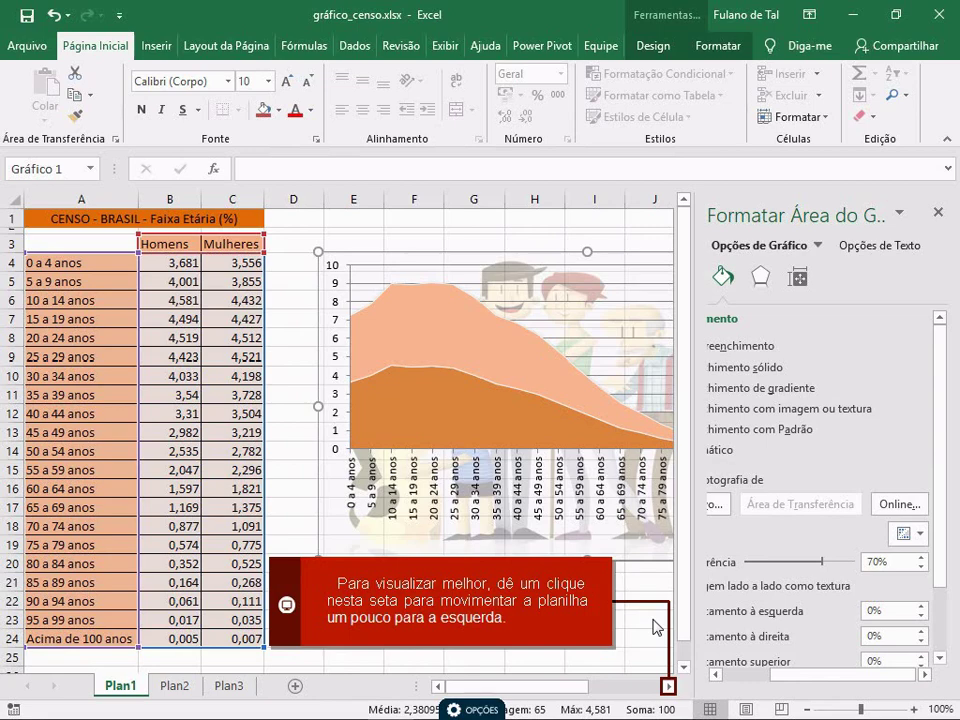
{"action": "left_click", "coordinate": [669, 686]}
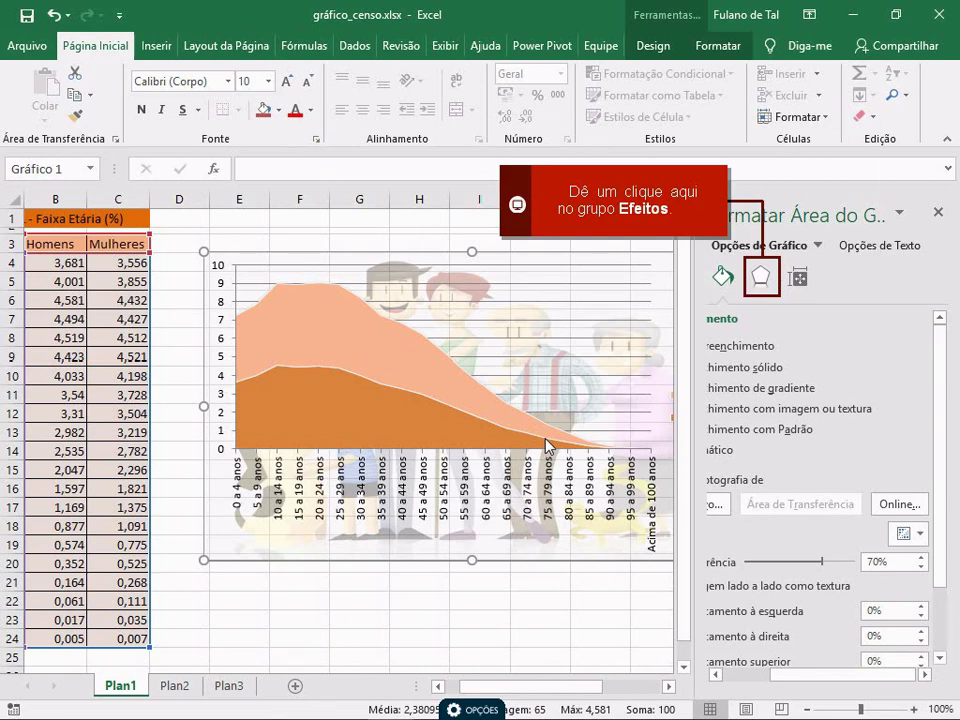
Step: Apply the Ângulo top bevel to the chart area under Formato 3D and close the formatting pane
{"action": "left_click", "coordinate": [760, 277]}
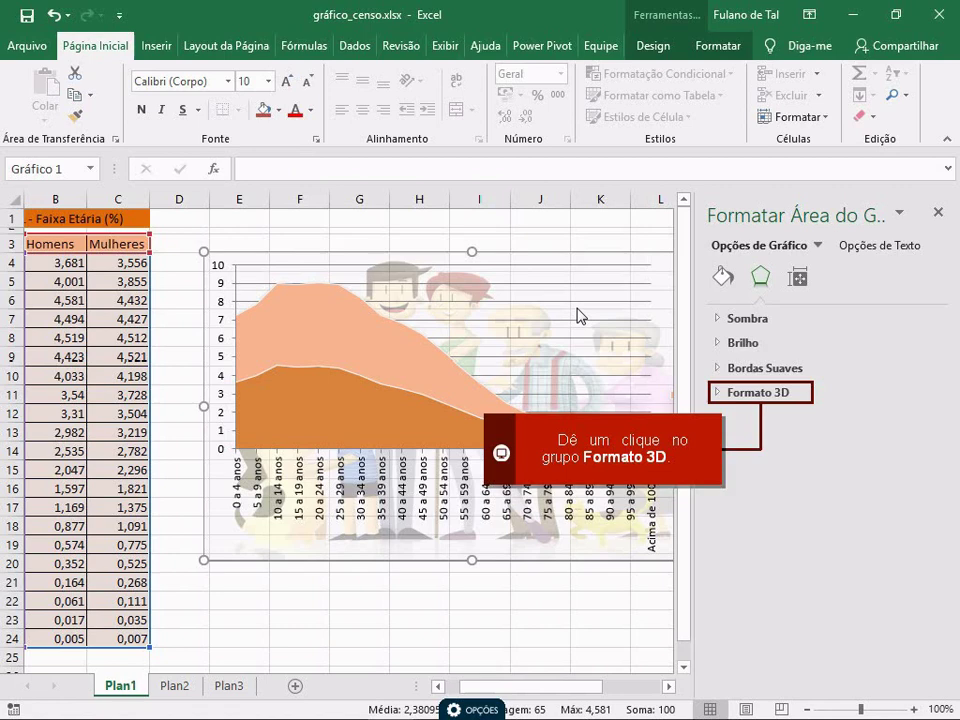
{"action": "left_click", "coordinate": [757, 392]}
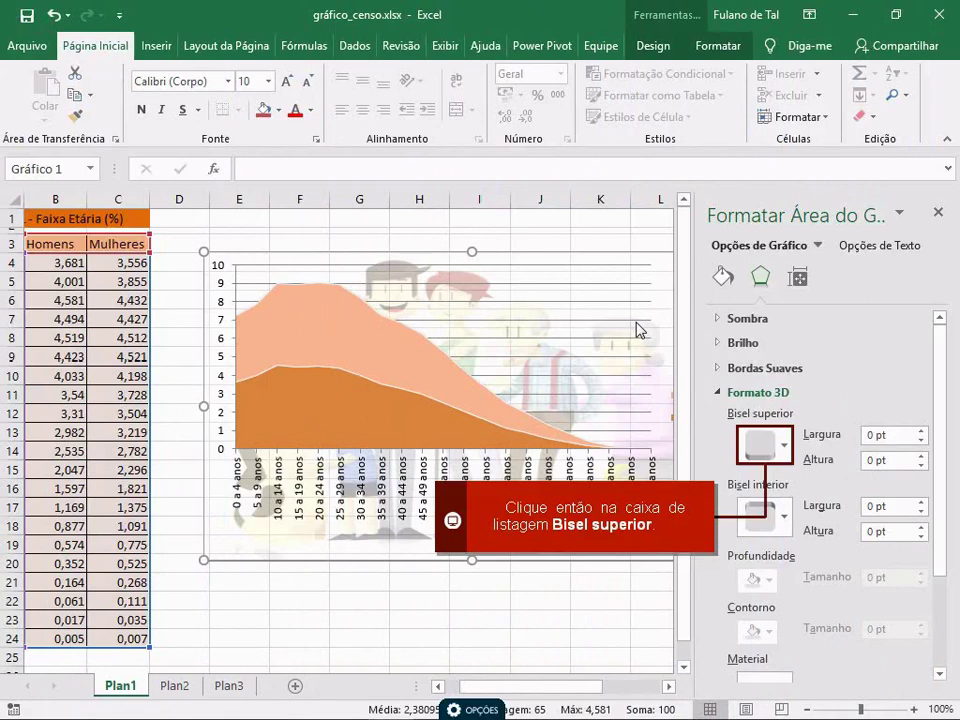
{"action": "left_click", "coordinate": [759, 452]}
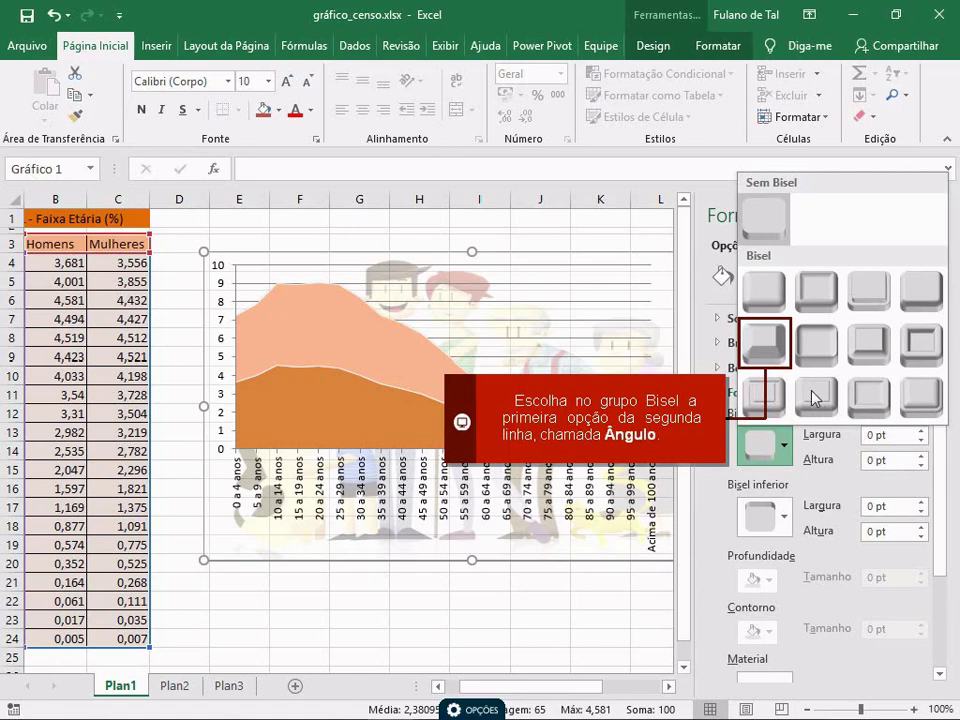
{"action": "left_click", "coordinate": [764, 343]}
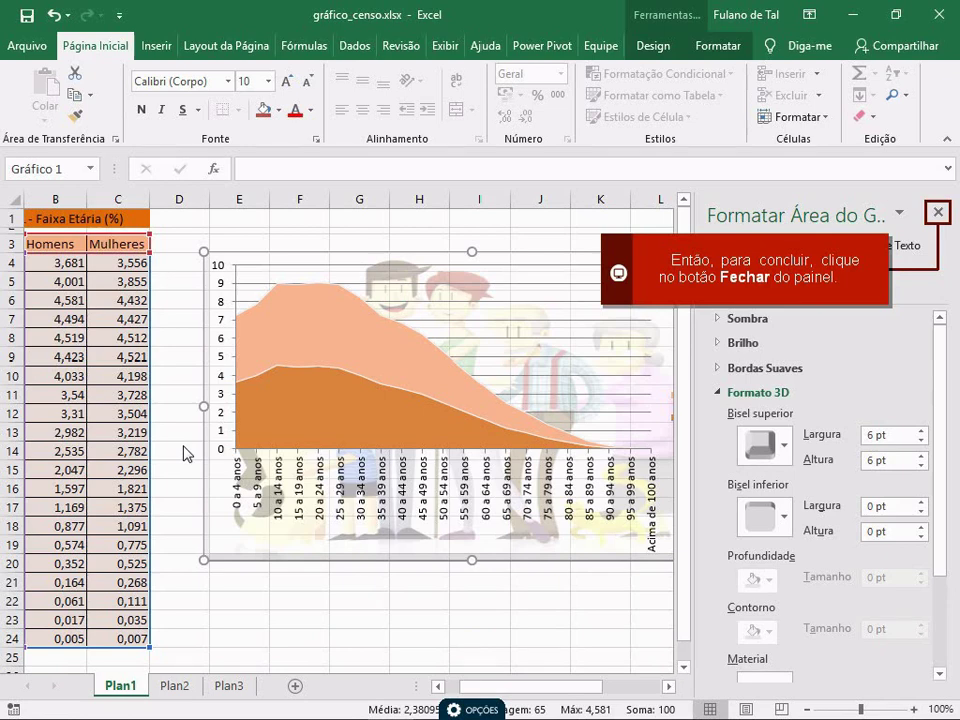
{"action": "left_click", "coordinate": [938, 212]}
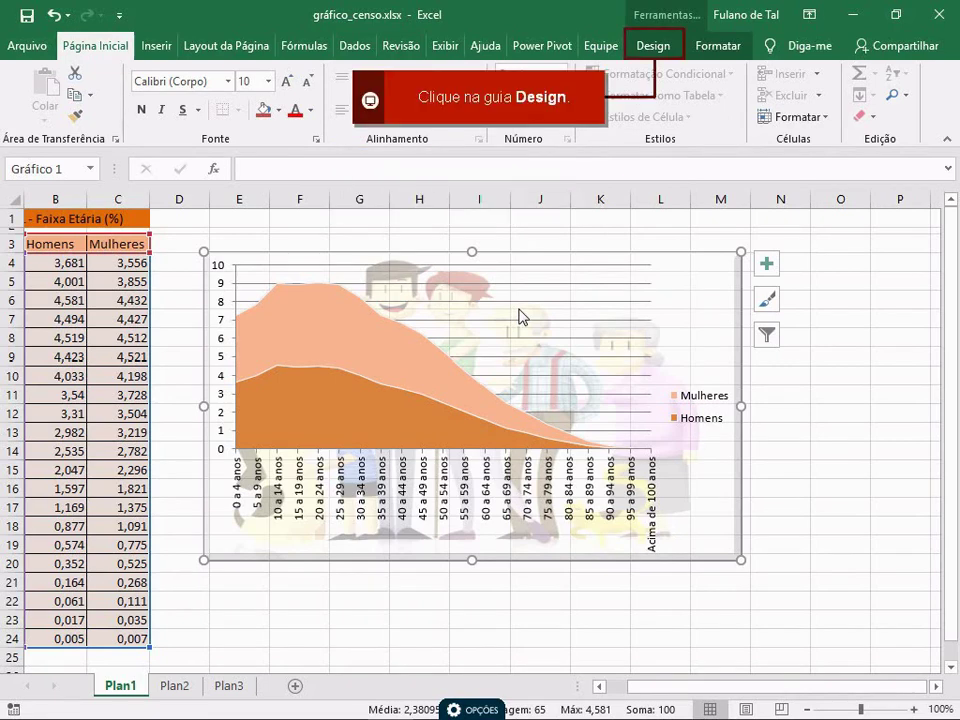
Step: Change the census area chart to the basic Pizza type and switch its rows and columns
{"action": "left_click", "coordinate": [636, 51]}
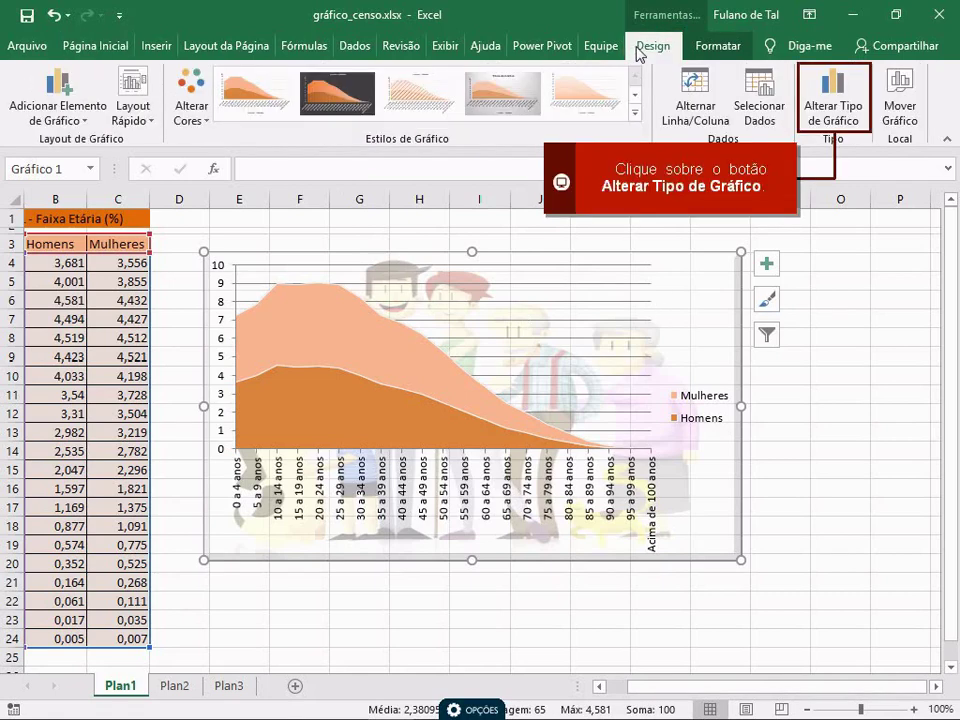
{"action": "left_click", "coordinate": [840, 110]}
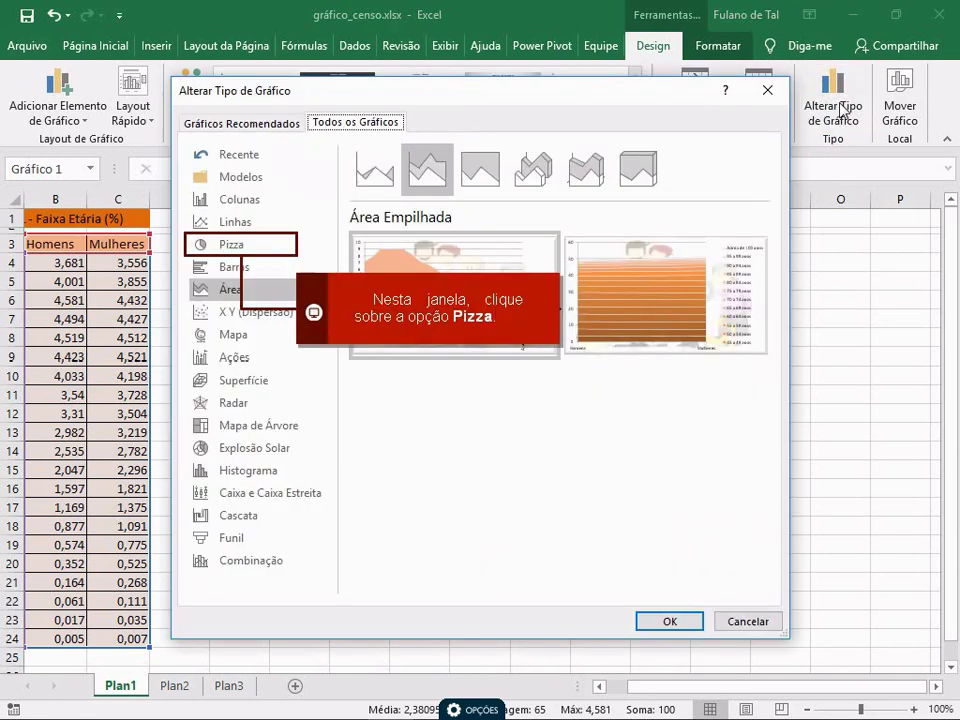
{"action": "left_click", "coordinate": [262, 245]}
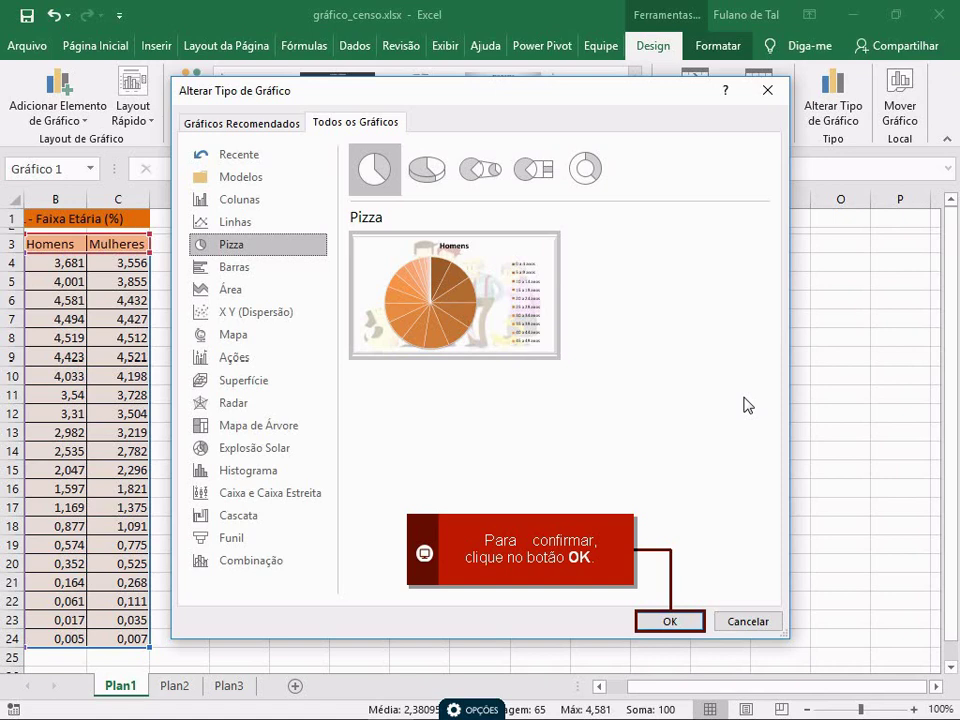
{"action": "left_click", "coordinate": [670, 624]}
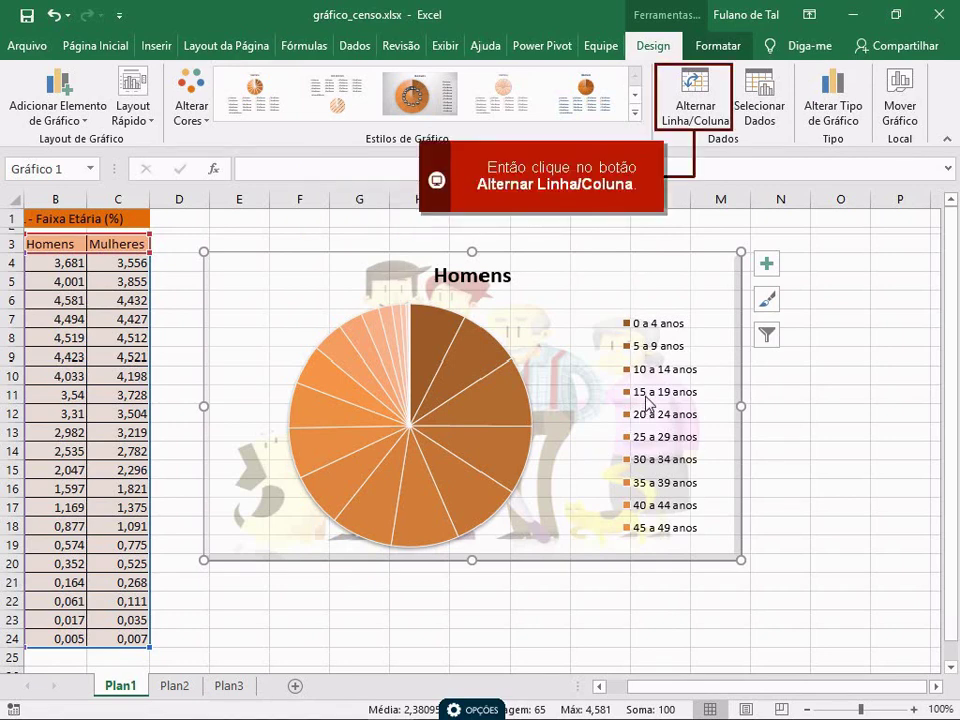
{"action": "left_click", "coordinate": [700, 100]}
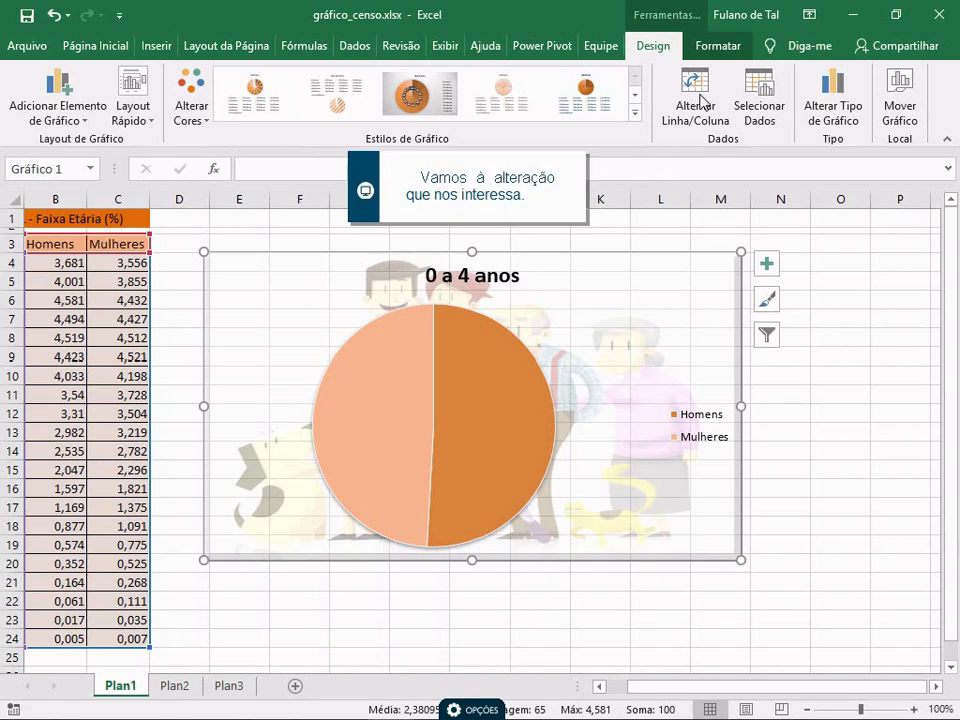
Step: Fill the pie's data series with the picture homemXmulher.jpg, reduce its transparency to the minimum and close the formatting pane
{"action": "right_click", "coordinate": [462, 380]}
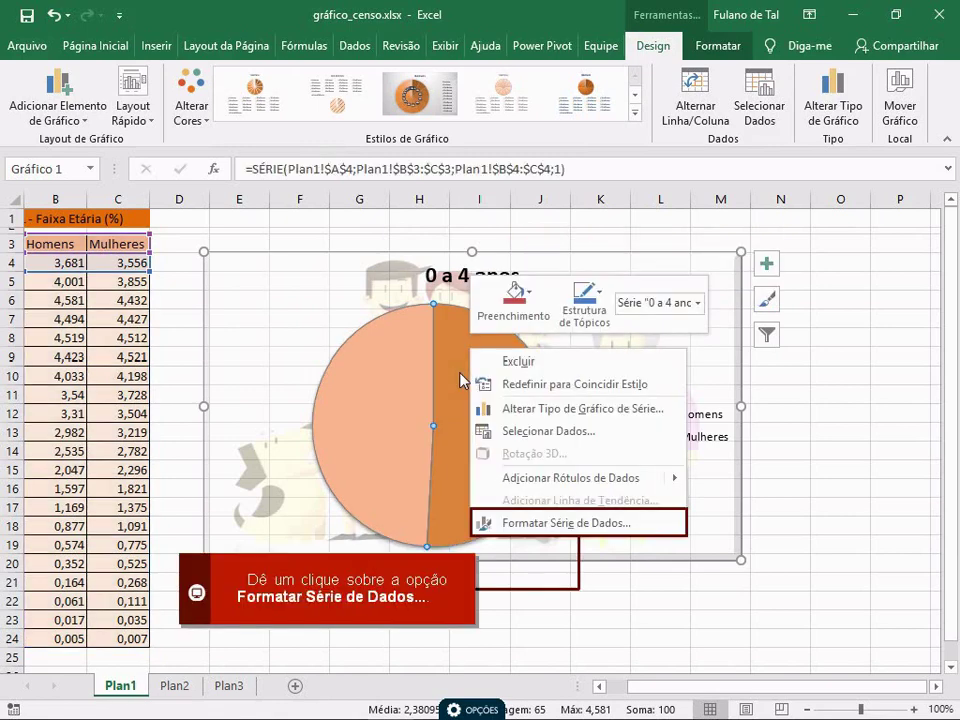
{"action": "left_click", "coordinate": [537, 525]}
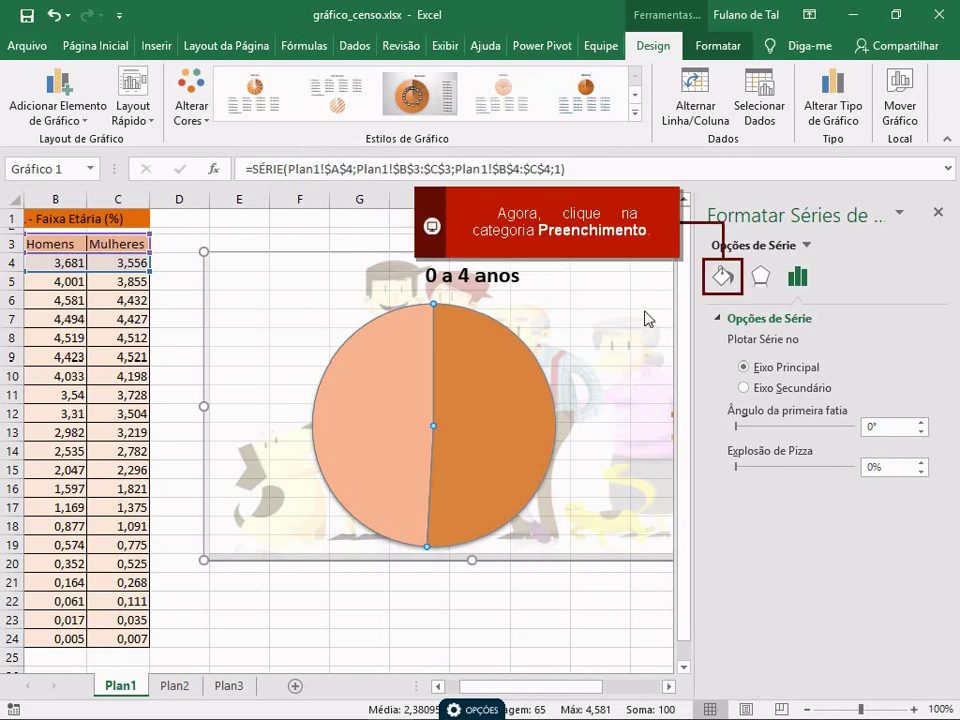
{"action": "left_click", "coordinate": [720, 277]}
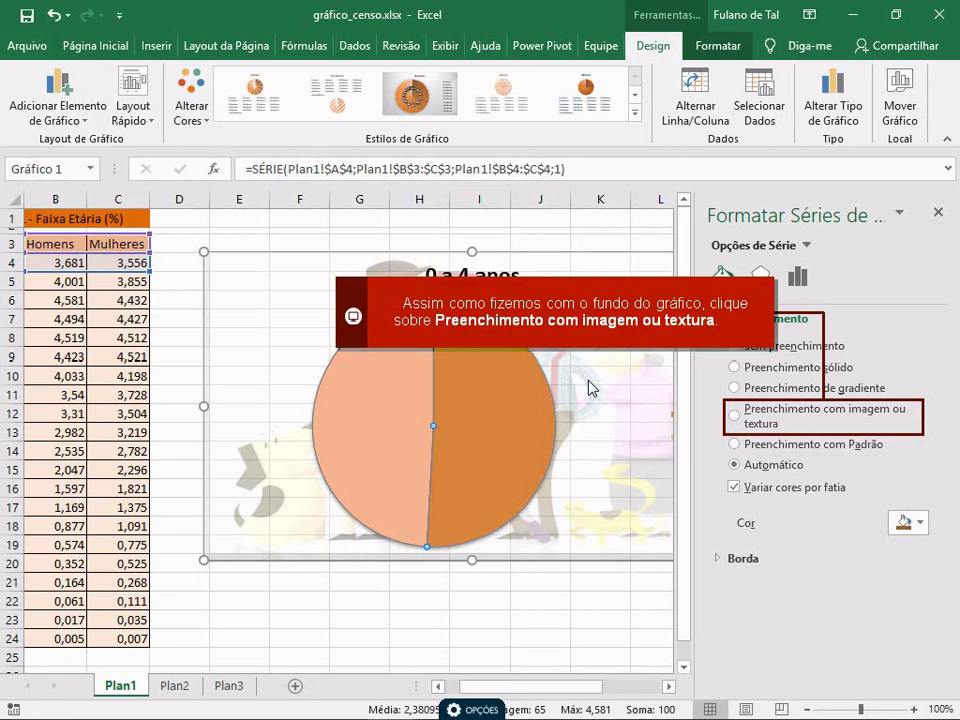
{"action": "left_click", "coordinate": [733, 409]}
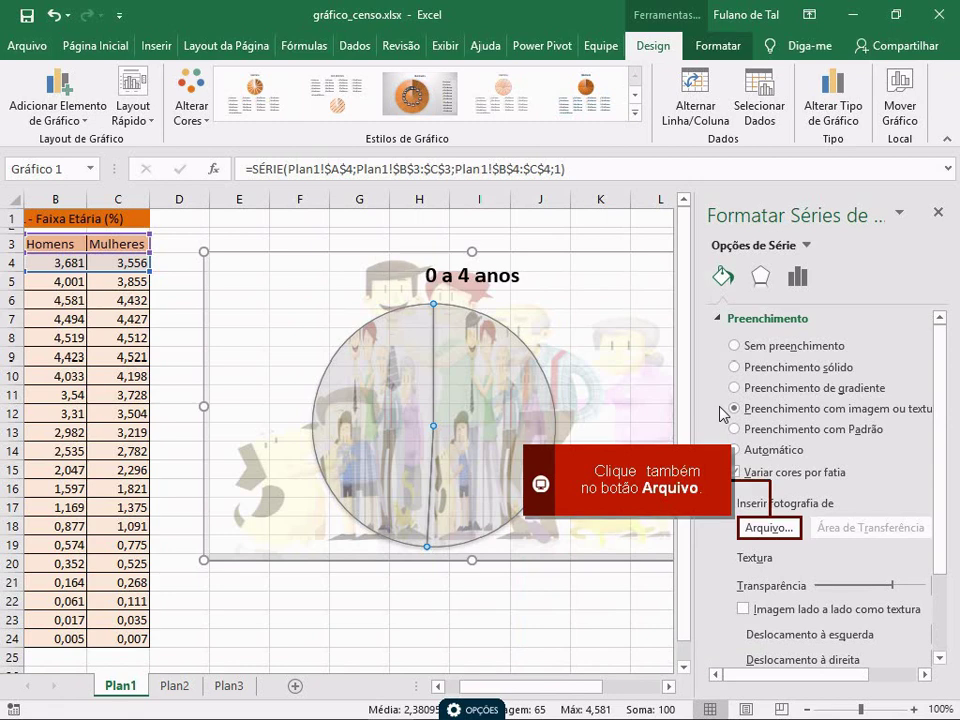
{"action": "left_click", "coordinate": [758, 526]}
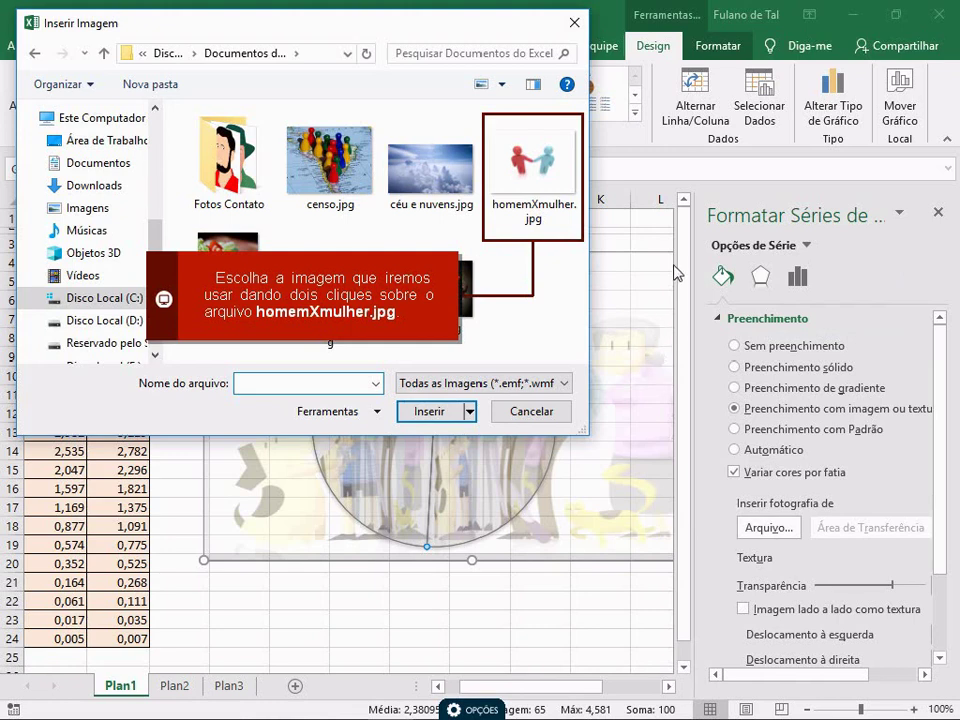
{"action": "double_click", "coordinate": [533, 165]}
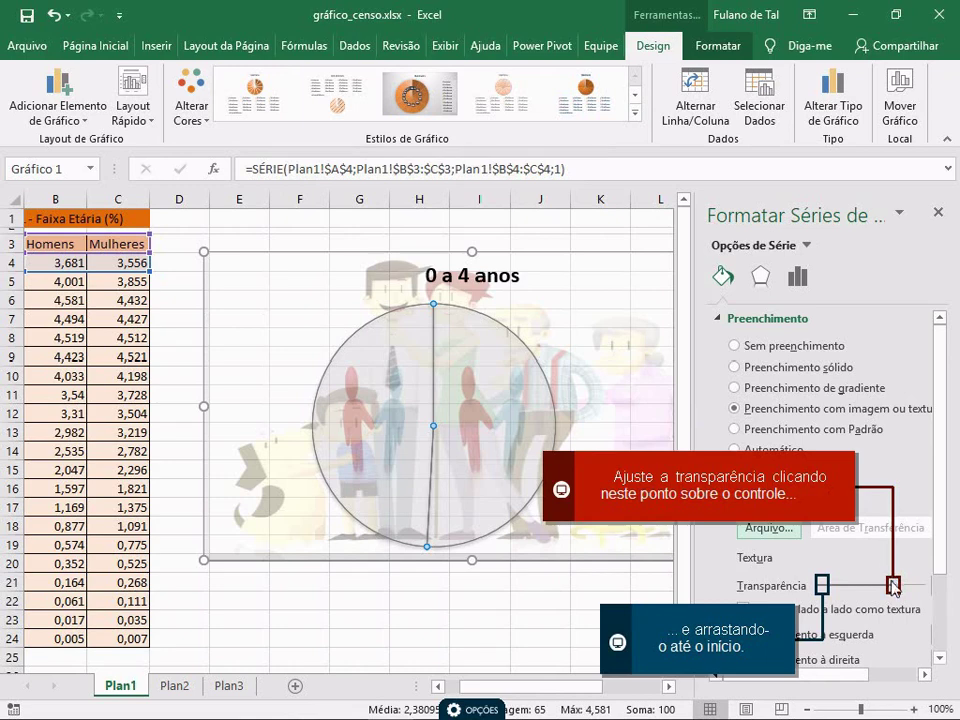
{"action": "left_click_drag", "start_coordinate": [893, 587], "coordinate": [816, 585]}
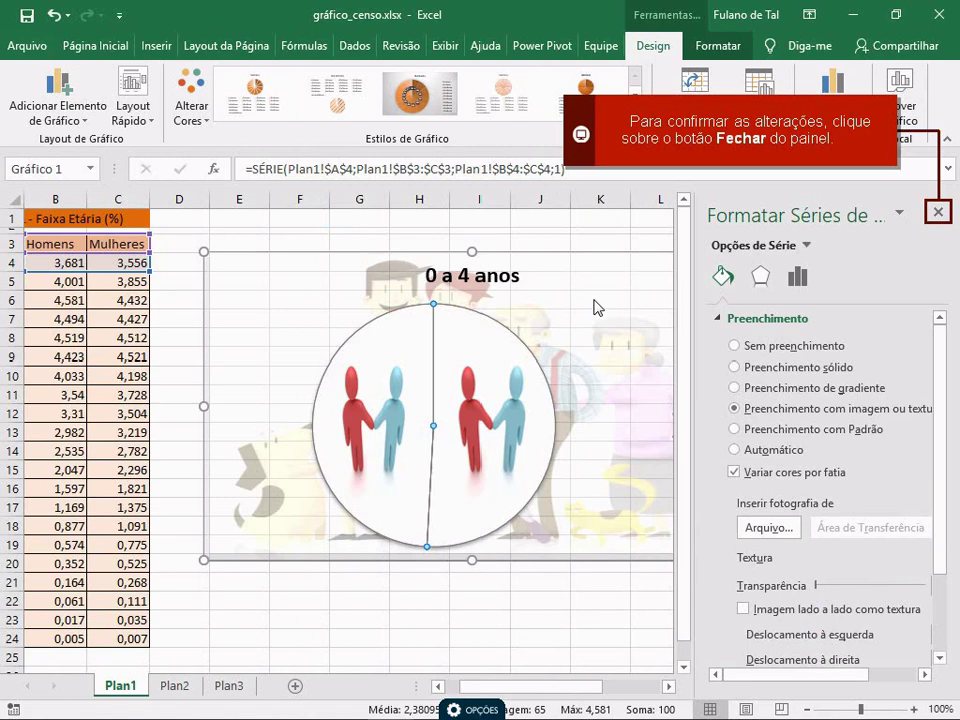
{"action": "left_click", "coordinate": [938, 213]}
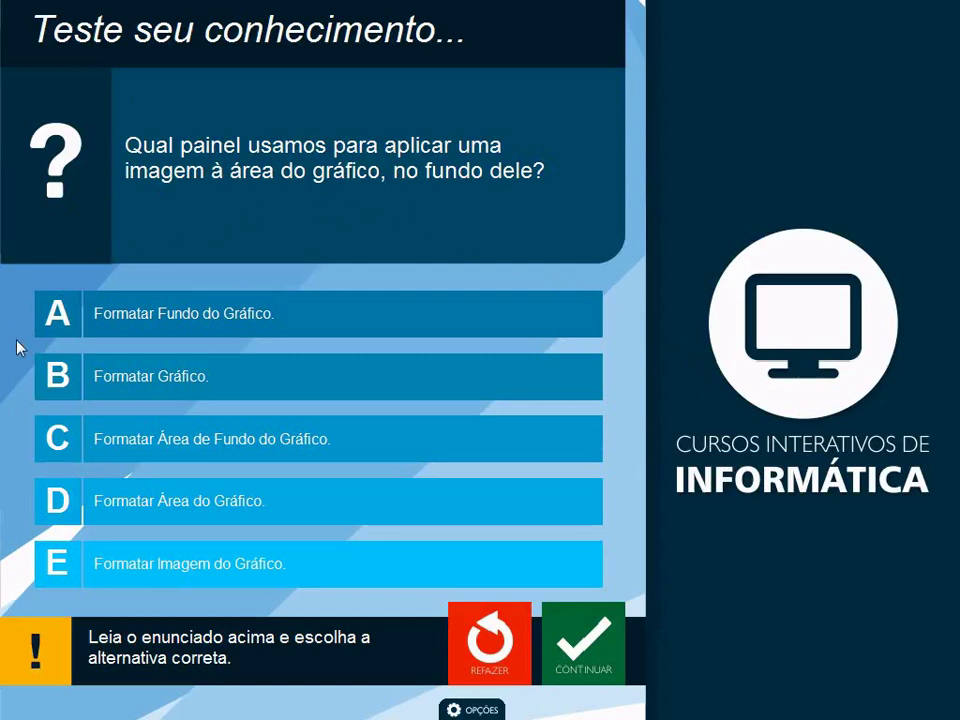
Step: Answer the two quiz questions with Formatar Área do Gráfico and Formato 3D, and continue to the lesson
{"action": "left_click", "coordinate": [206, 514]}
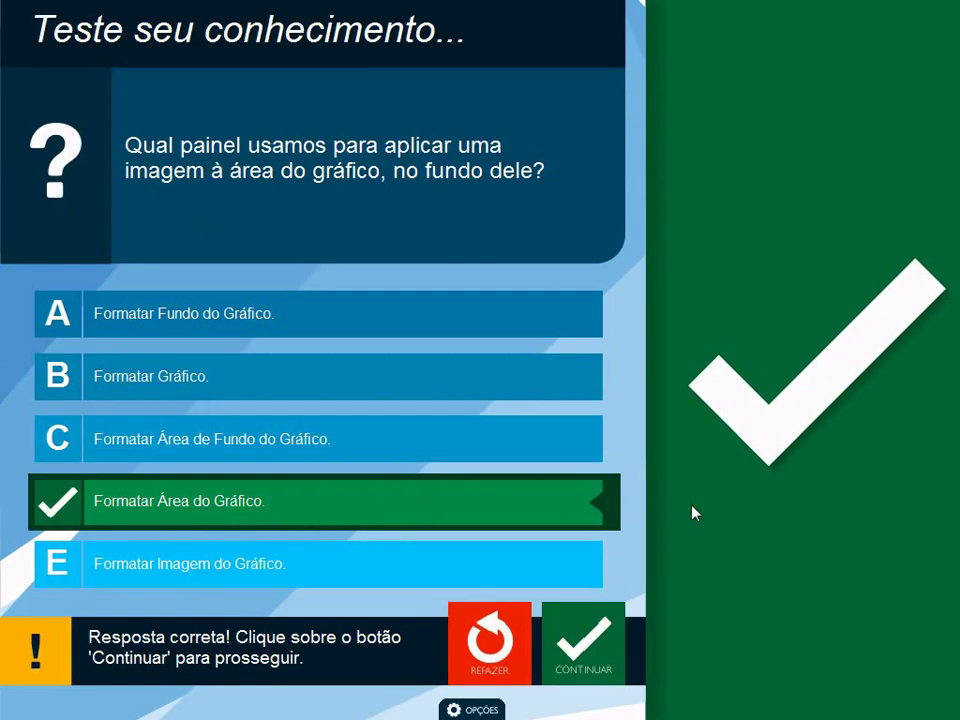
{"action": "left_click", "coordinate": [605, 645]}
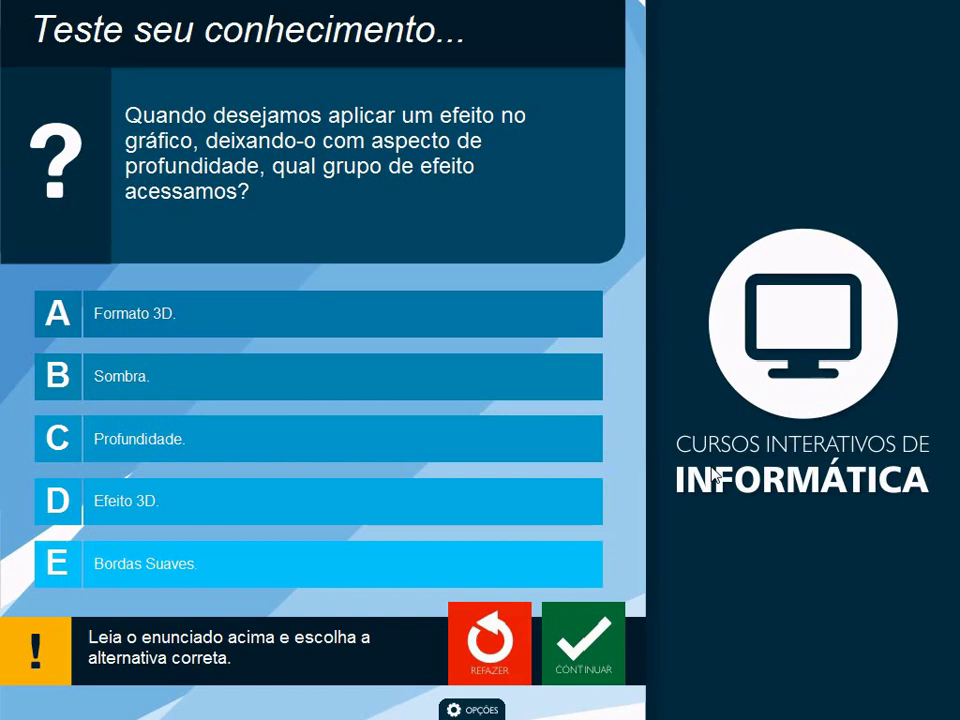
{"action": "left_click", "coordinate": [219, 315]}
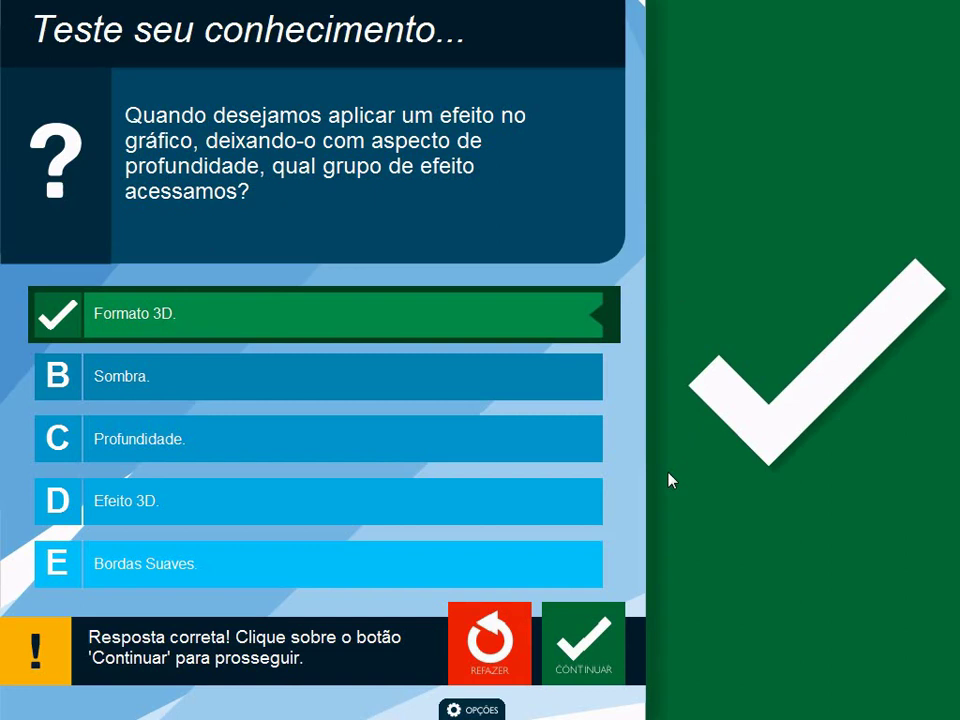
{"action": "left_click", "coordinate": [593, 640]}
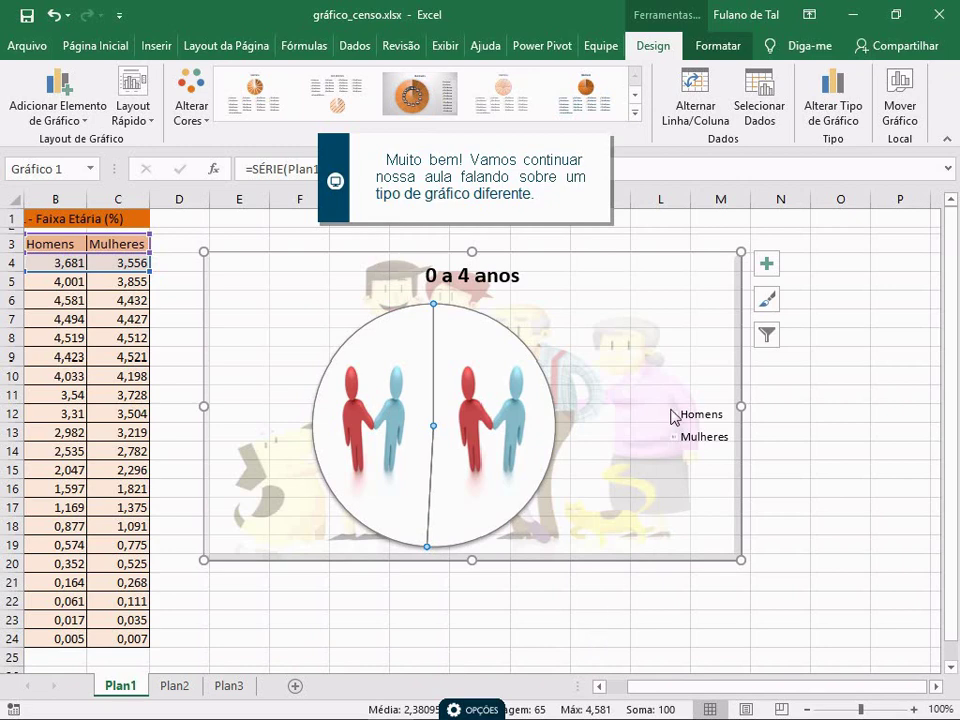
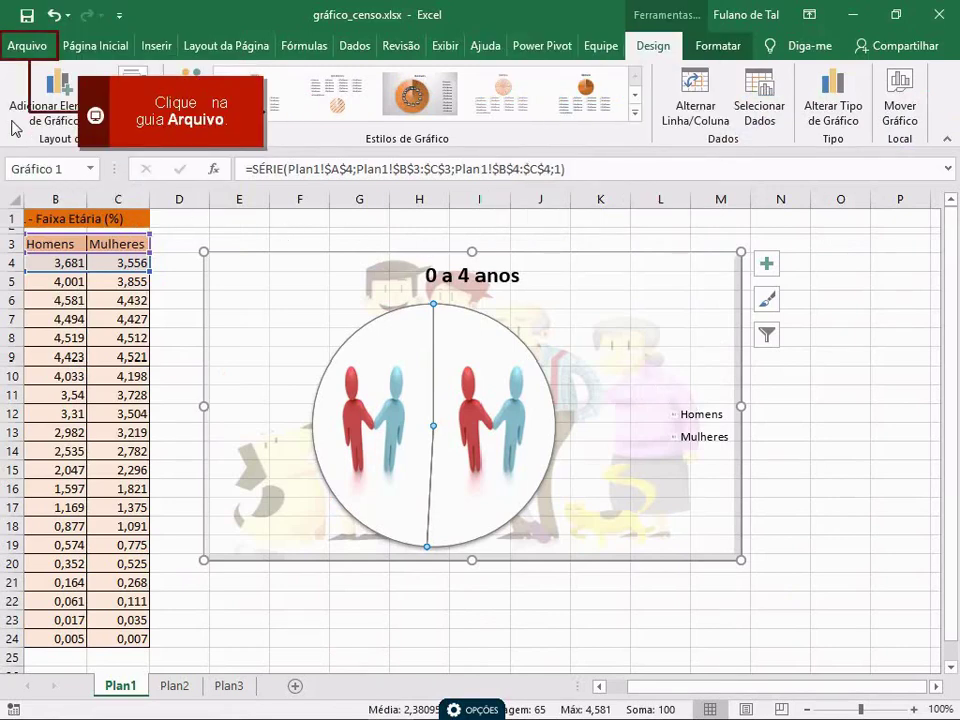
Step: Open the recent workbook Dados Gráfico Gantt.xlsx from Documentos do Excel
{"action": "left_click", "coordinate": [40, 50]}
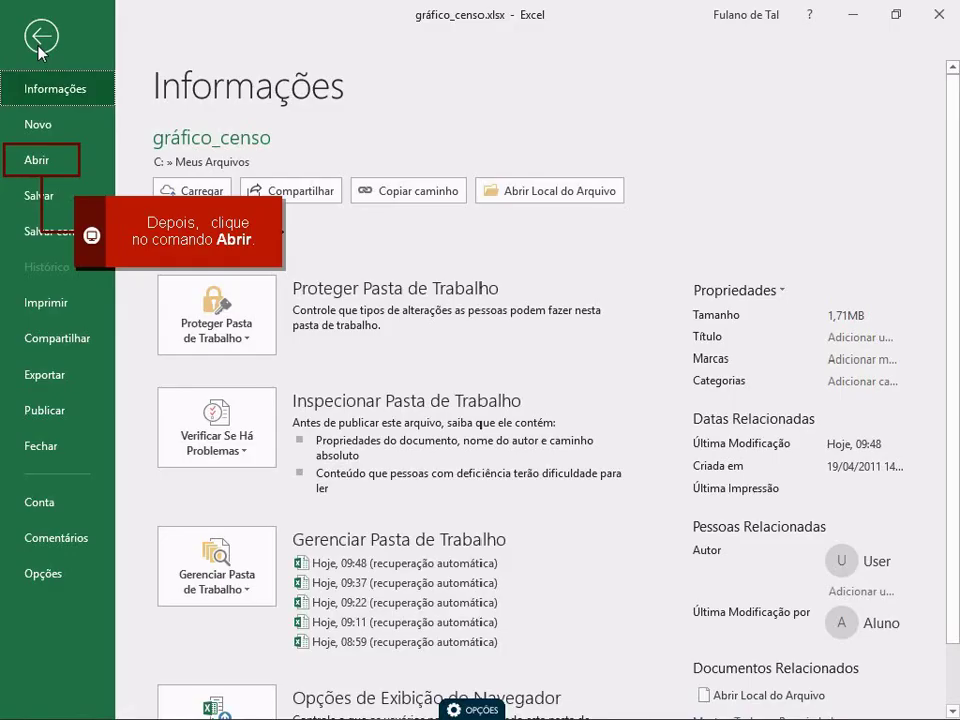
{"action": "left_click", "coordinate": [41, 158]}
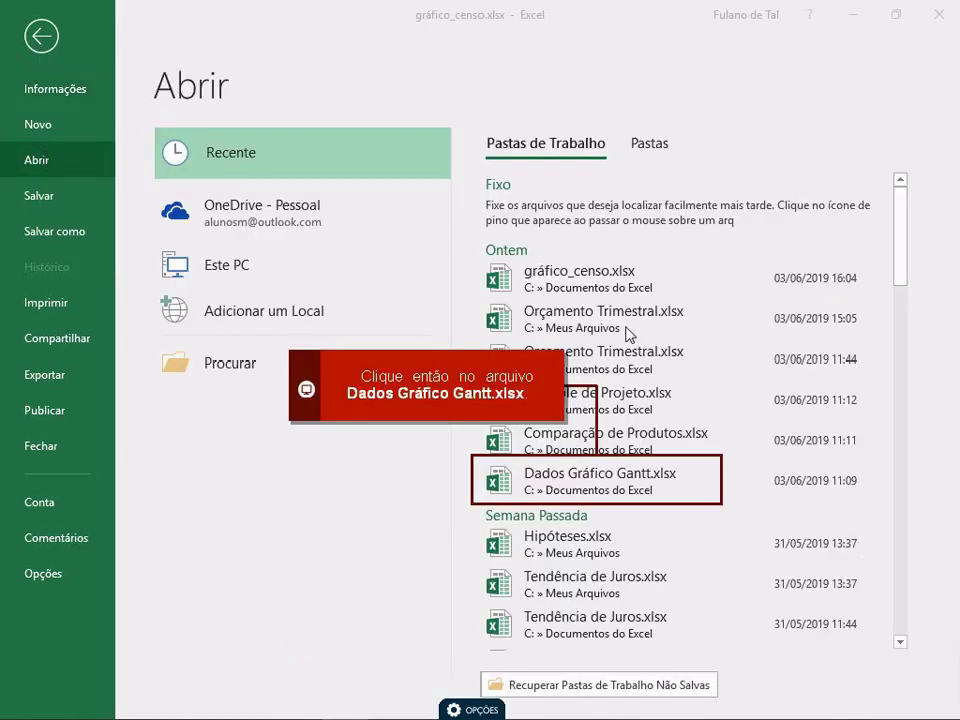
{"action": "left_click", "coordinate": [633, 483]}
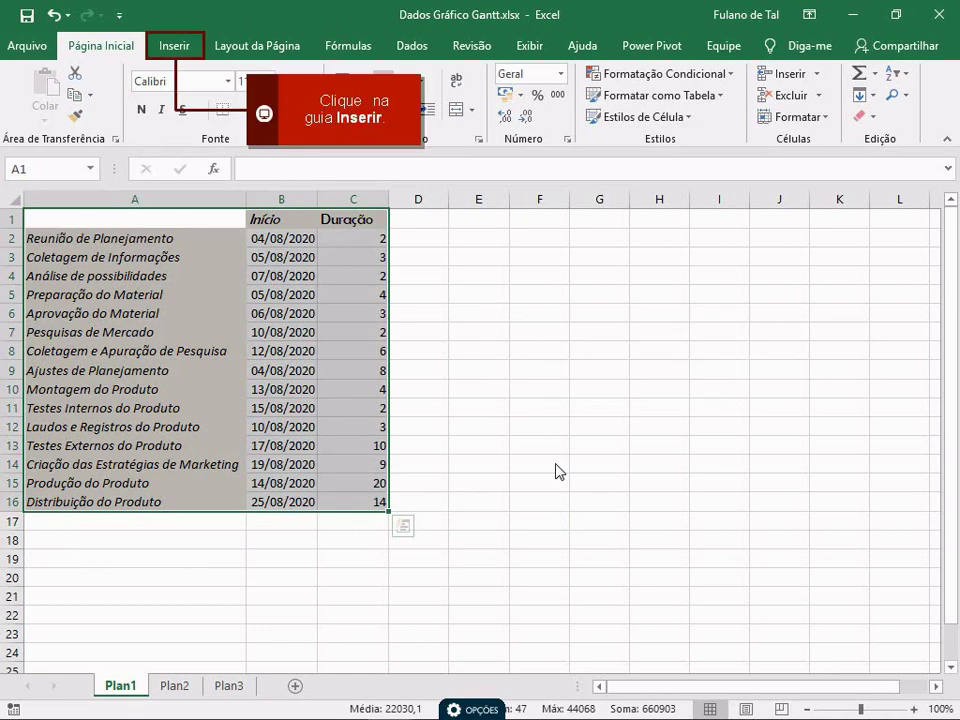
Step: Insert a 2D Barras Empilhadas chart from the selected task, Início and Duração data in A1:C16
{"action": "left_click", "coordinate": [175, 48]}
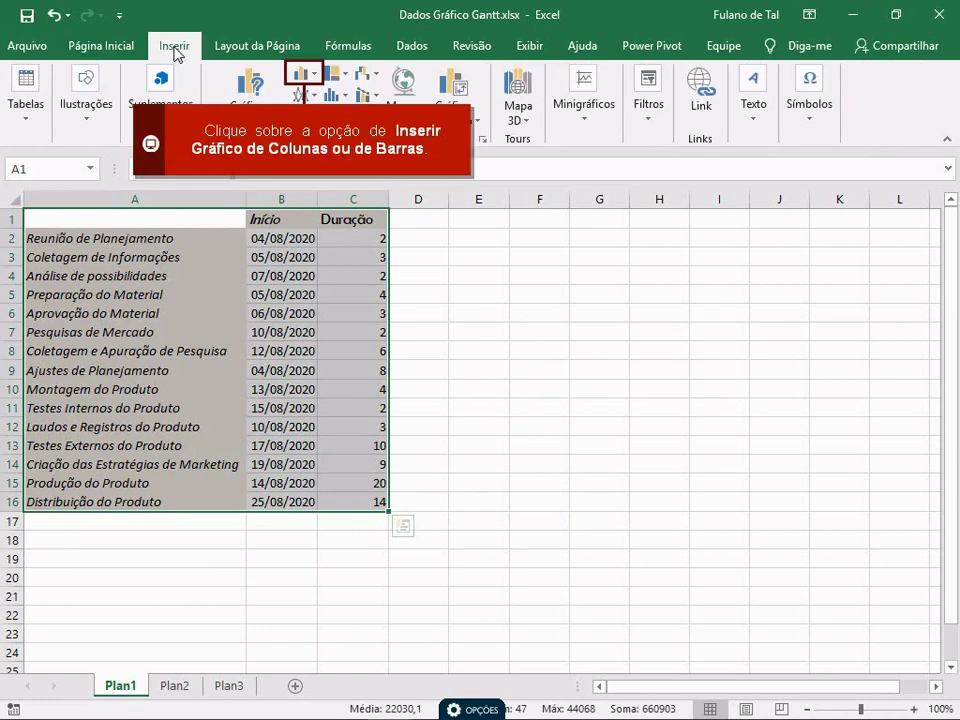
{"action": "left_click", "coordinate": [305, 75]}
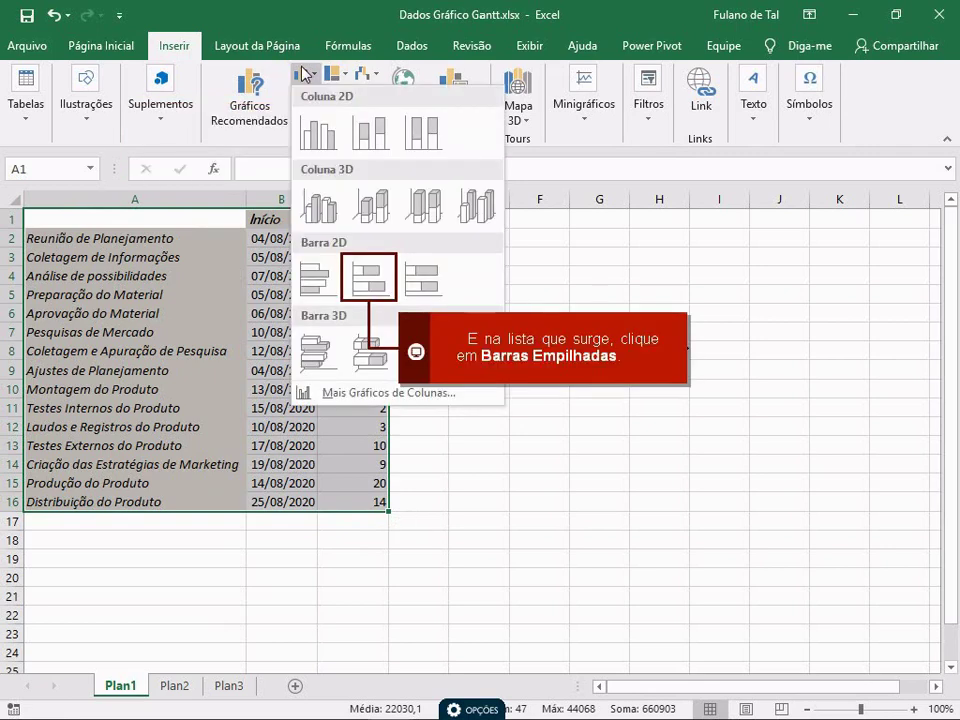
{"action": "left_click", "coordinate": [369, 275]}
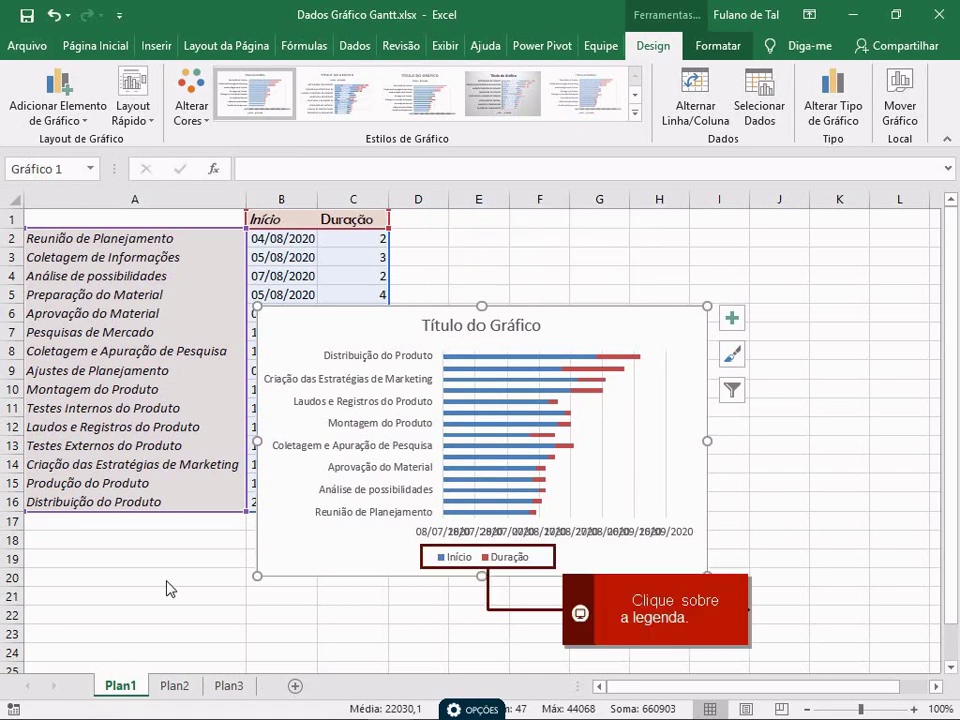
Step: Delete the legend showing Início and Duração from the stacked bar chart
{"action": "left_click", "coordinate": [445, 559]}
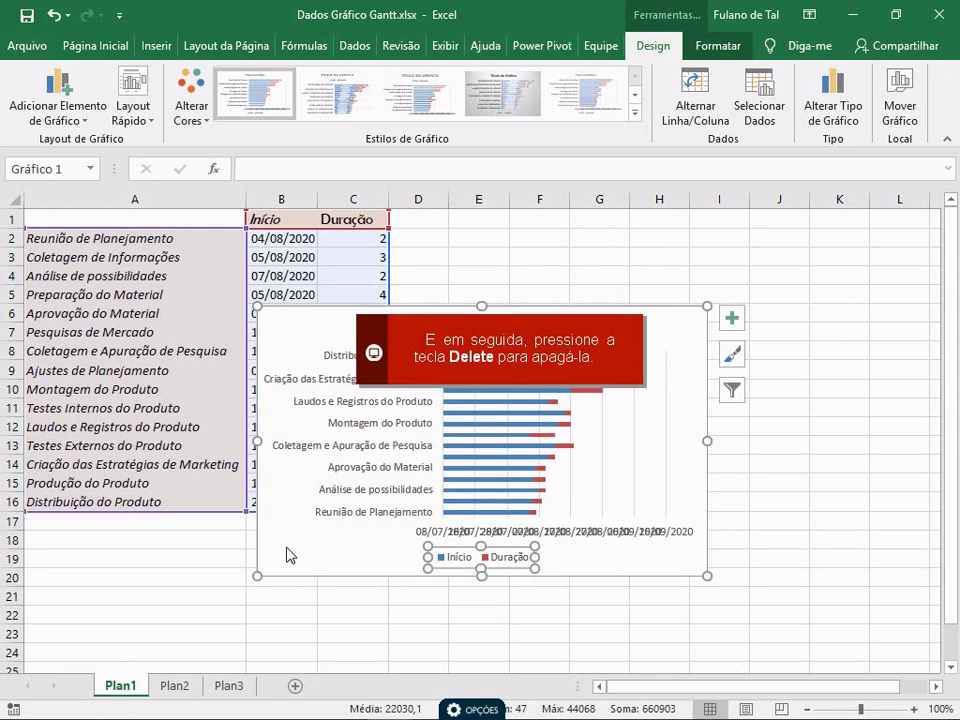
{"action": "key", "text": "Delete"}
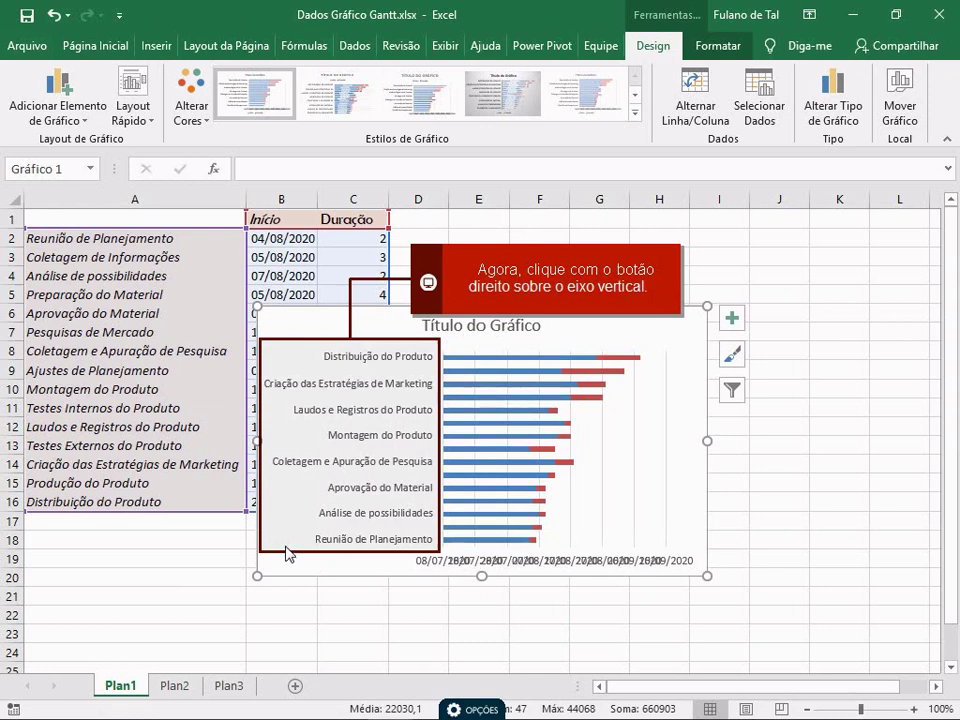
Step: Format the chart's vertical axis with Categorias em ordem inversa and the horizontal axis crossing Na categoria máxima, and close the formatting pane
{"action": "right_click", "coordinate": [305, 482]}
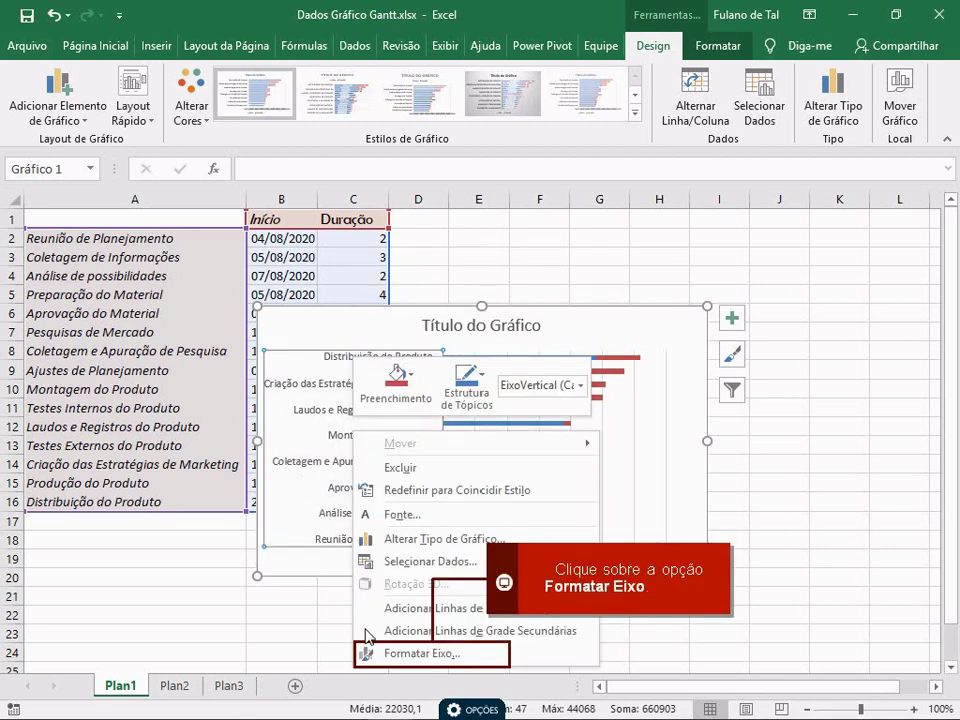
{"action": "left_click", "coordinate": [400, 655]}
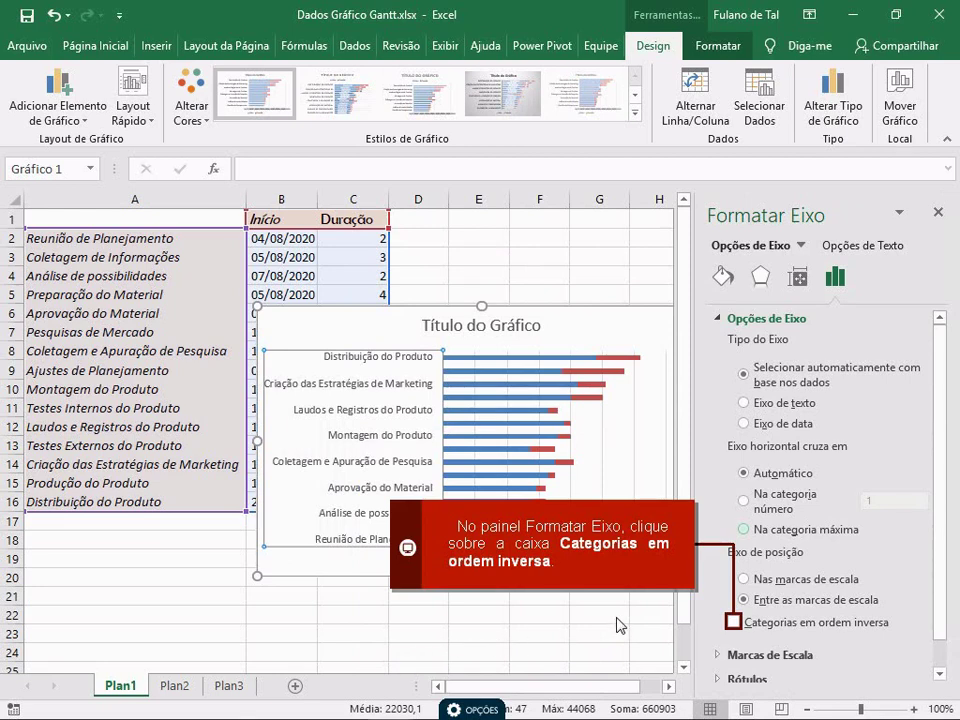
{"action": "left_click", "coordinate": [733, 622]}
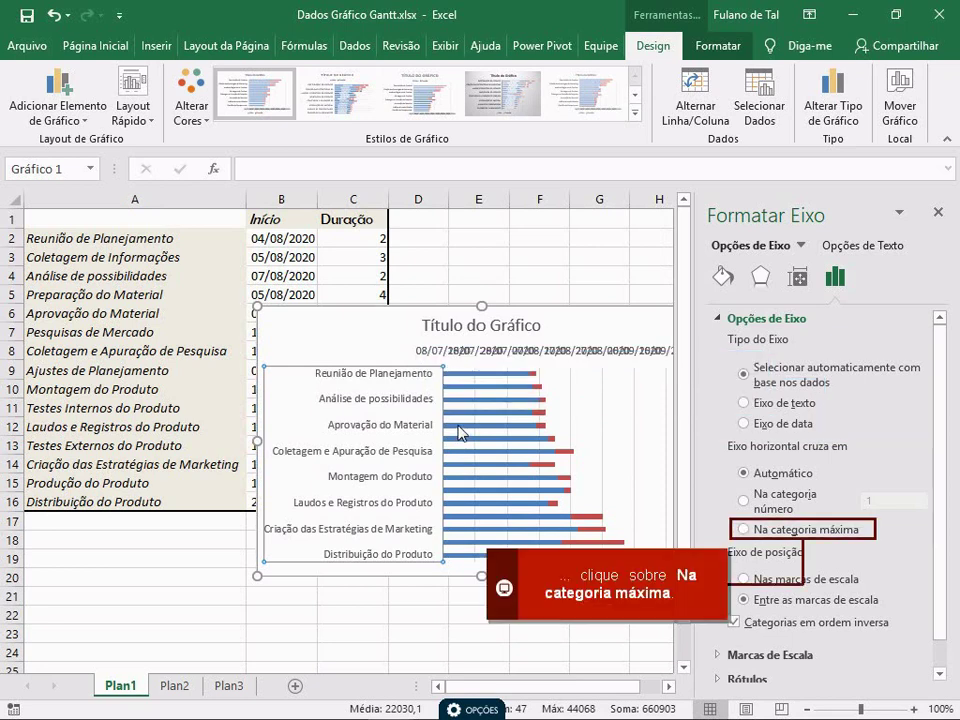
{"action": "left_click", "coordinate": [743, 529]}
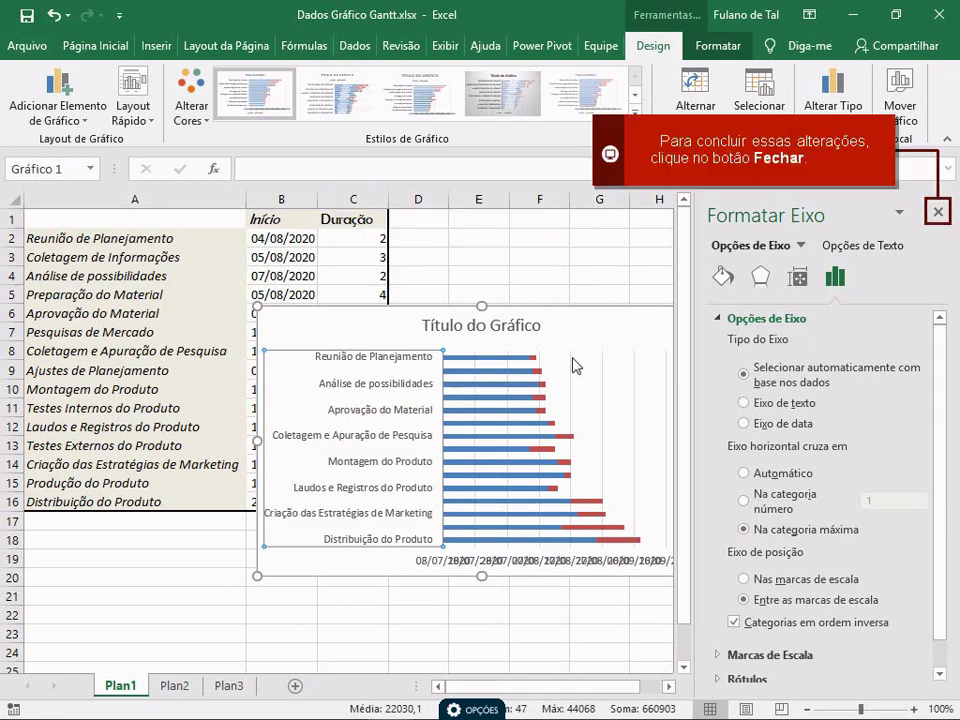
{"action": "left_click", "coordinate": [940, 211]}
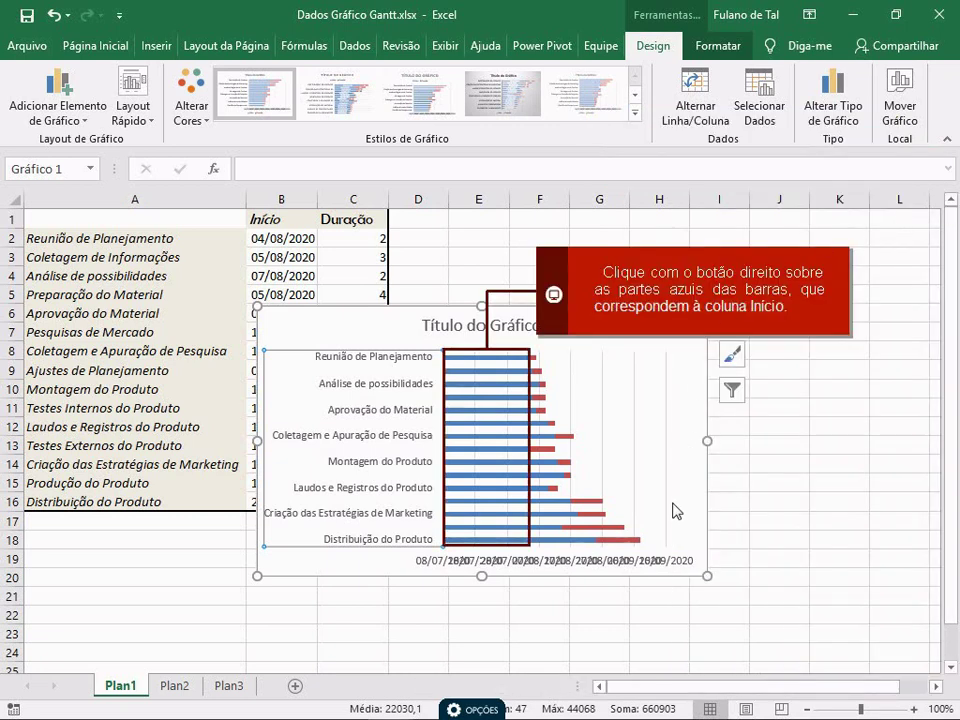
Step: Format the blue Início series with Sem preenchimento and its border with Sem linha, close the formatting pane and deselect the series
{"action": "right_click", "coordinate": [497, 457]}
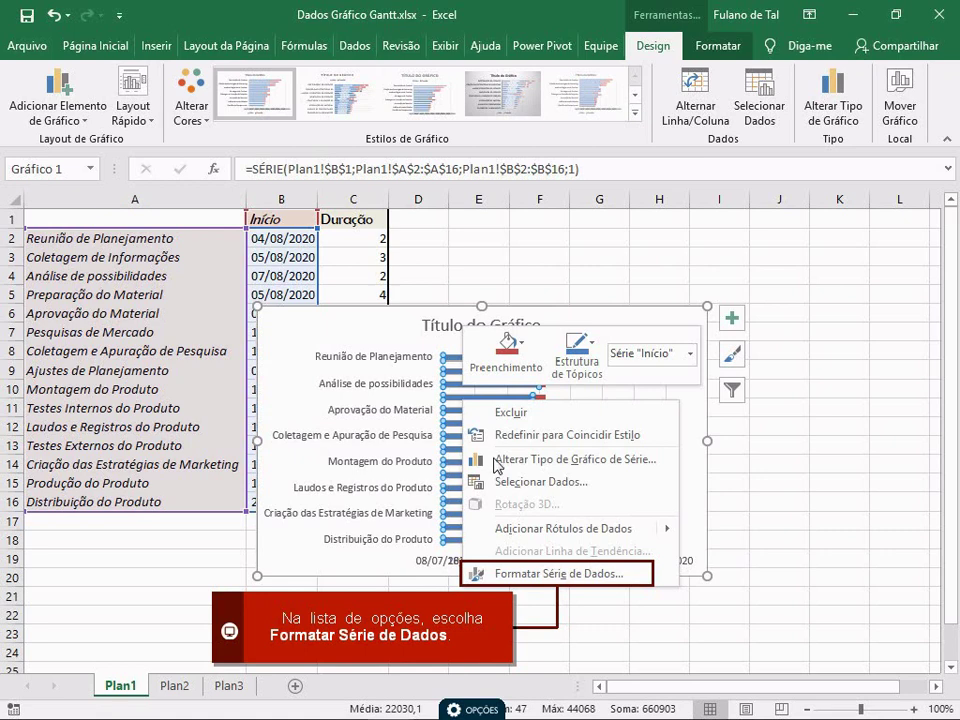
{"action": "left_click", "coordinate": [555, 574]}
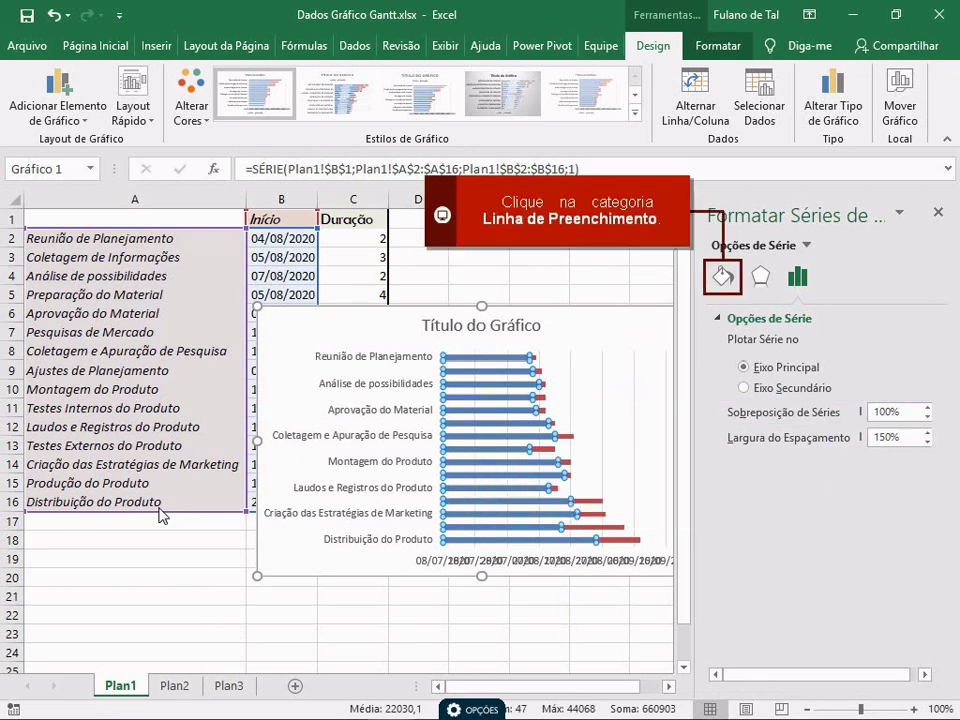
{"action": "left_click", "coordinate": [721, 280]}
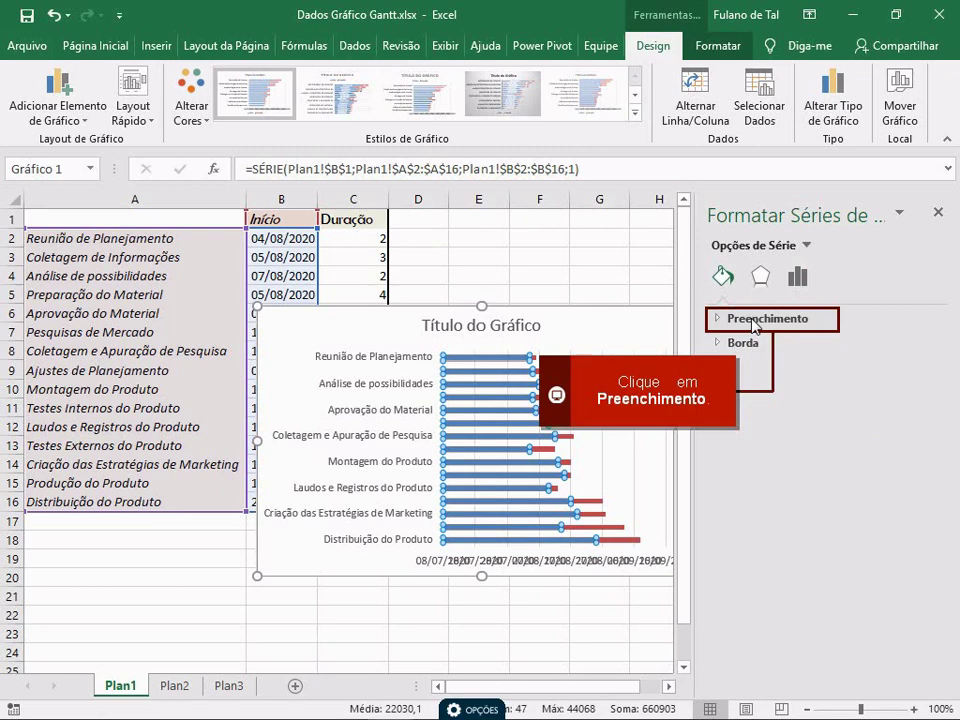
{"action": "left_click", "coordinate": [755, 320]}
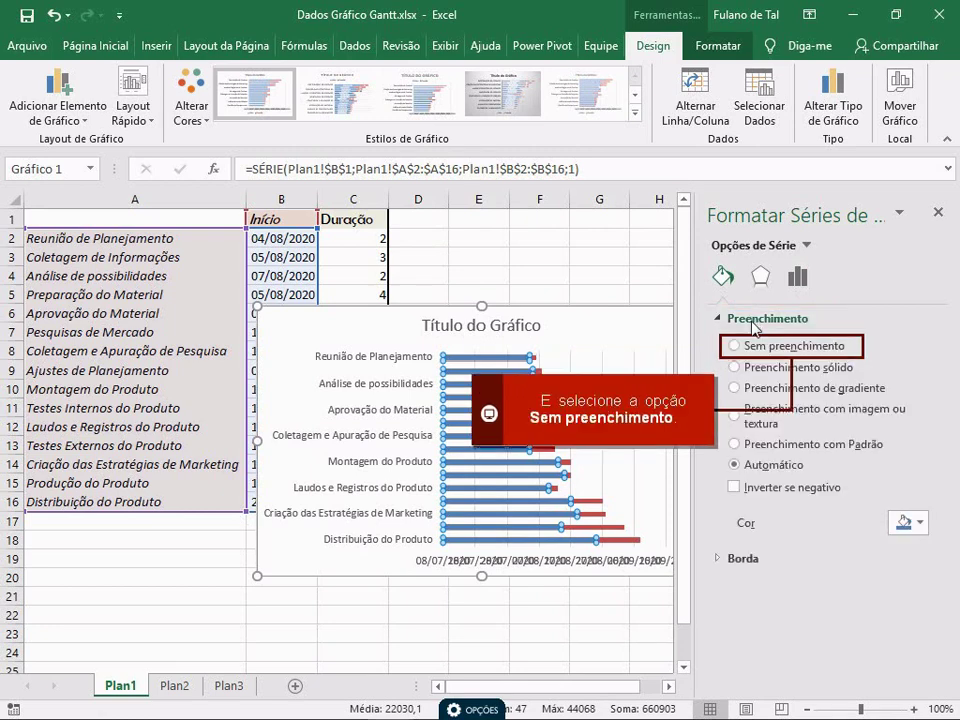
{"action": "left_click", "coordinate": [761, 346]}
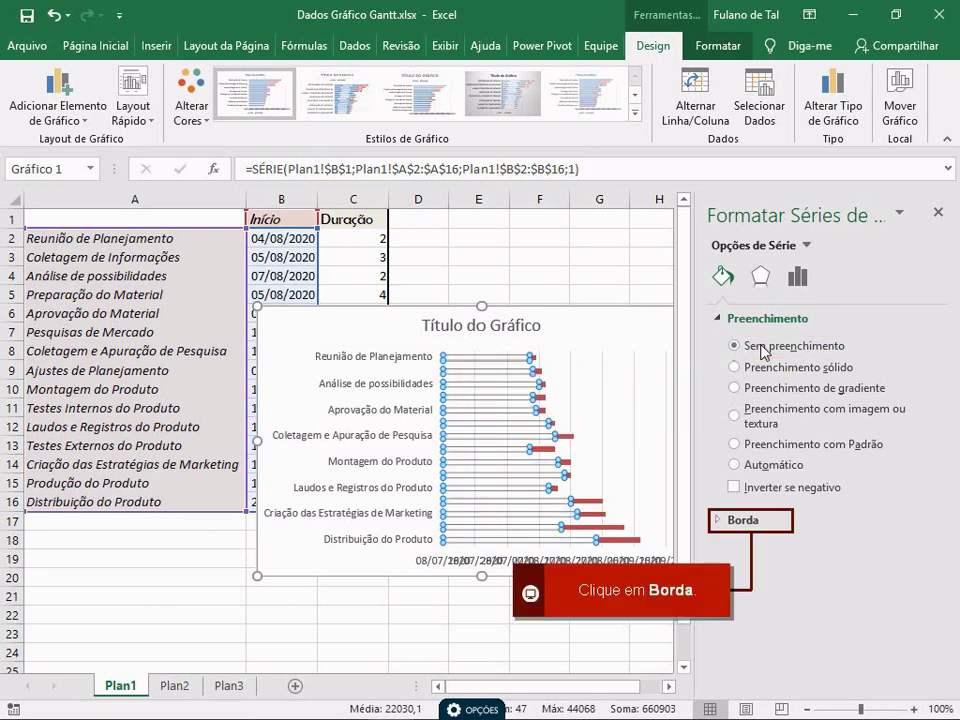
{"action": "left_click", "coordinate": [740, 520]}
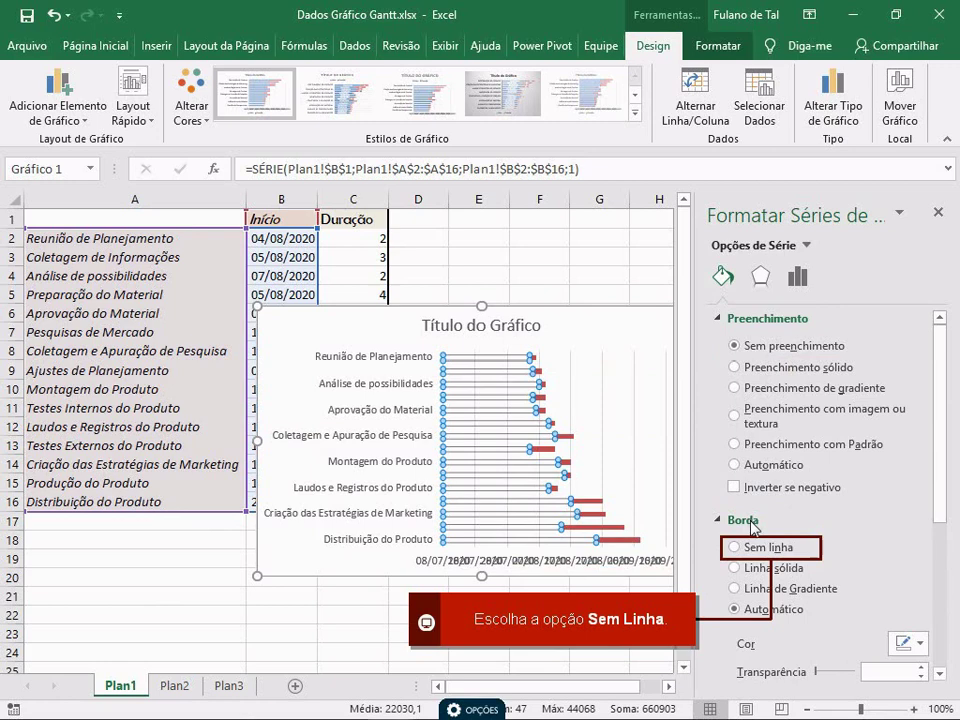
{"action": "left_click", "coordinate": [757, 547]}
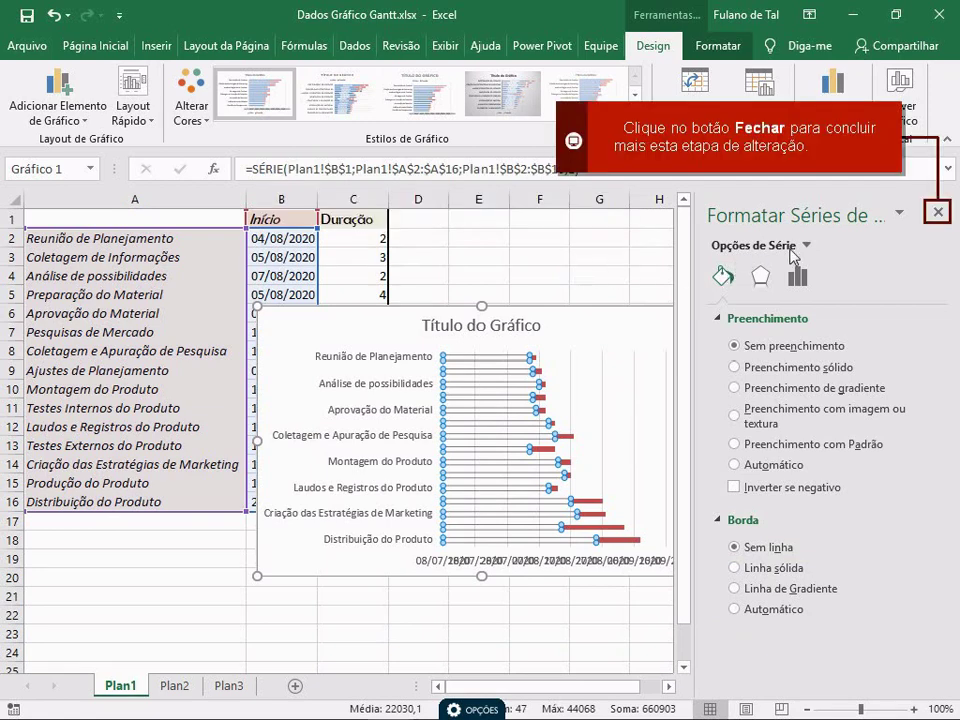
{"action": "left_click", "coordinate": [937, 211]}
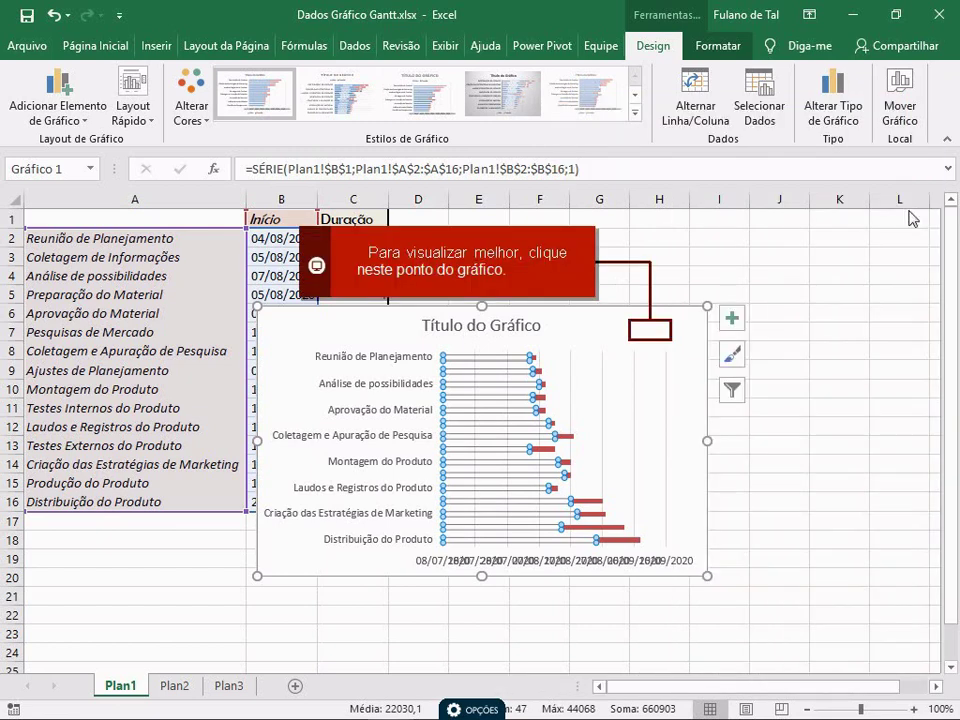
{"action": "left_click", "coordinate": [648, 328]}
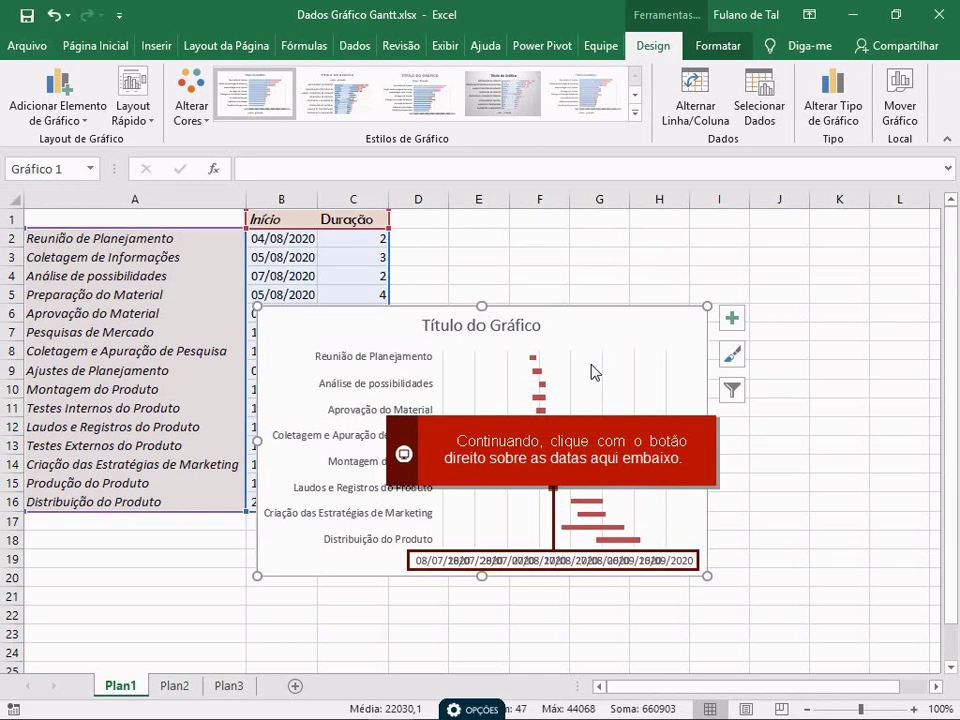
Step: Set the horizontal date axis limits to a minimum of 44047 and a maximum of 44068, and close the formatting pane
{"action": "right_click", "coordinate": [553, 562]}
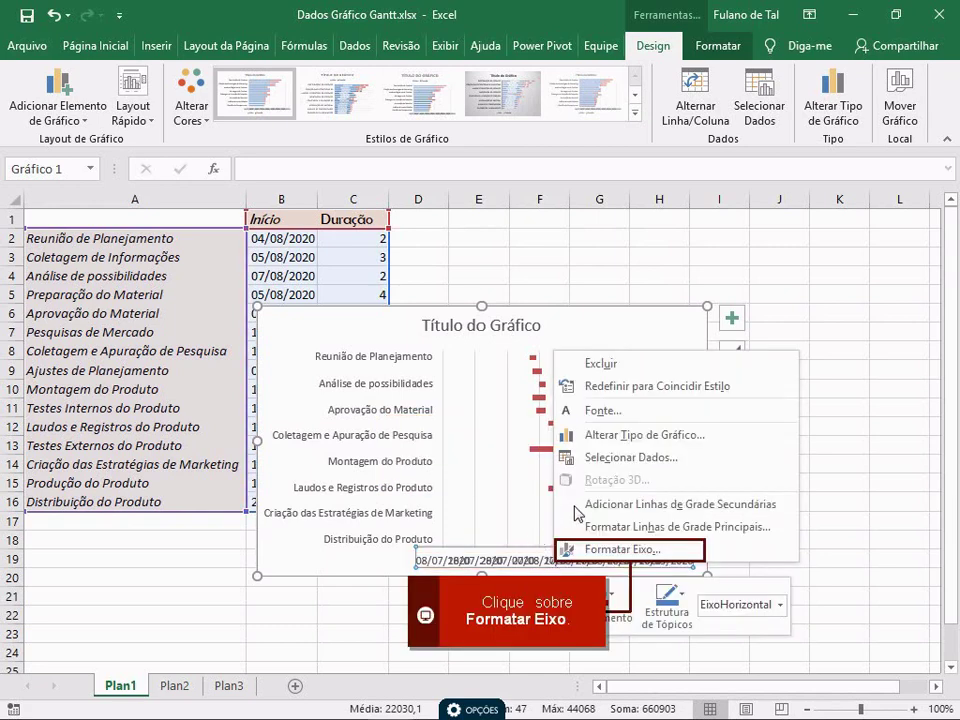
{"action": "left_click", "coordinate": [566, 549]}
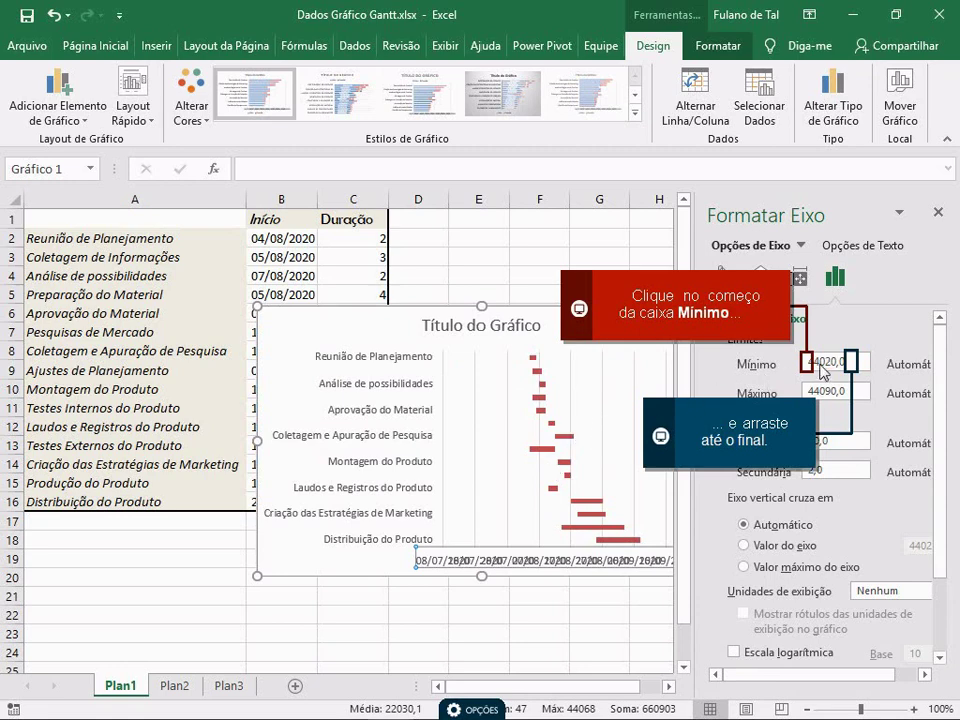
{"action": "left_click_drag", "start_coordinate": [807, 364], "coordinate": [852, 363]}
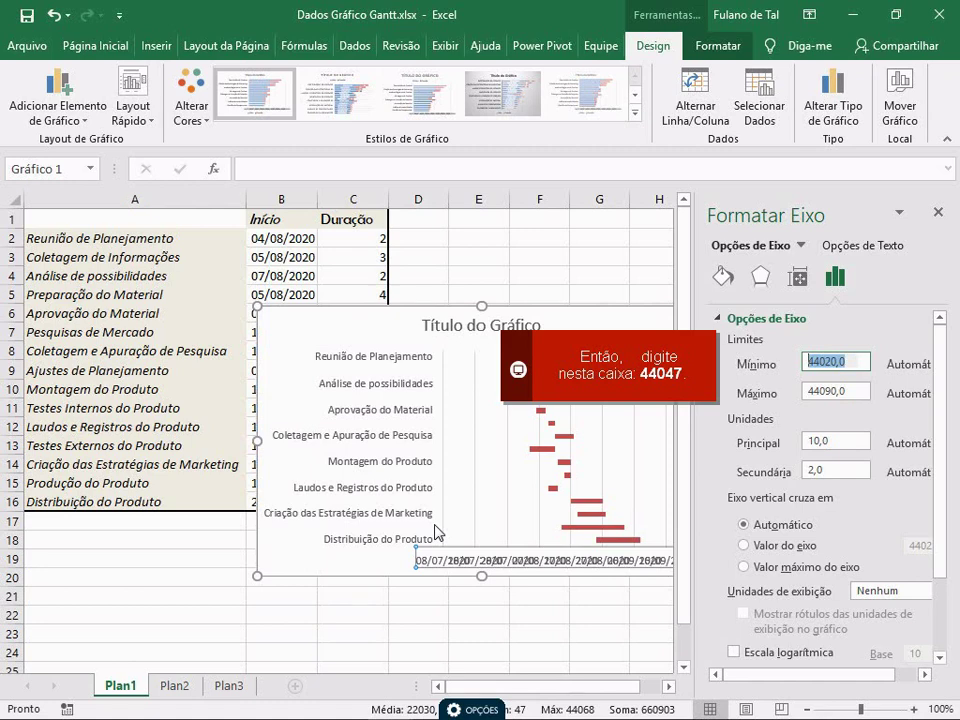
{"action": "type", "text": "44047"}
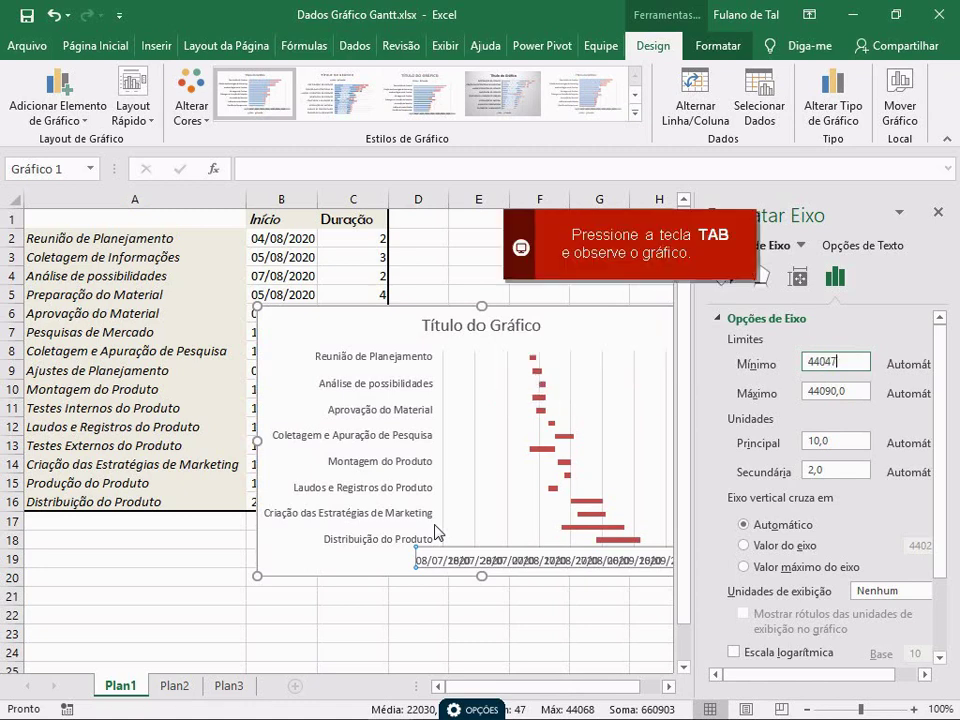
{"action": "key", "text": "Tab"}
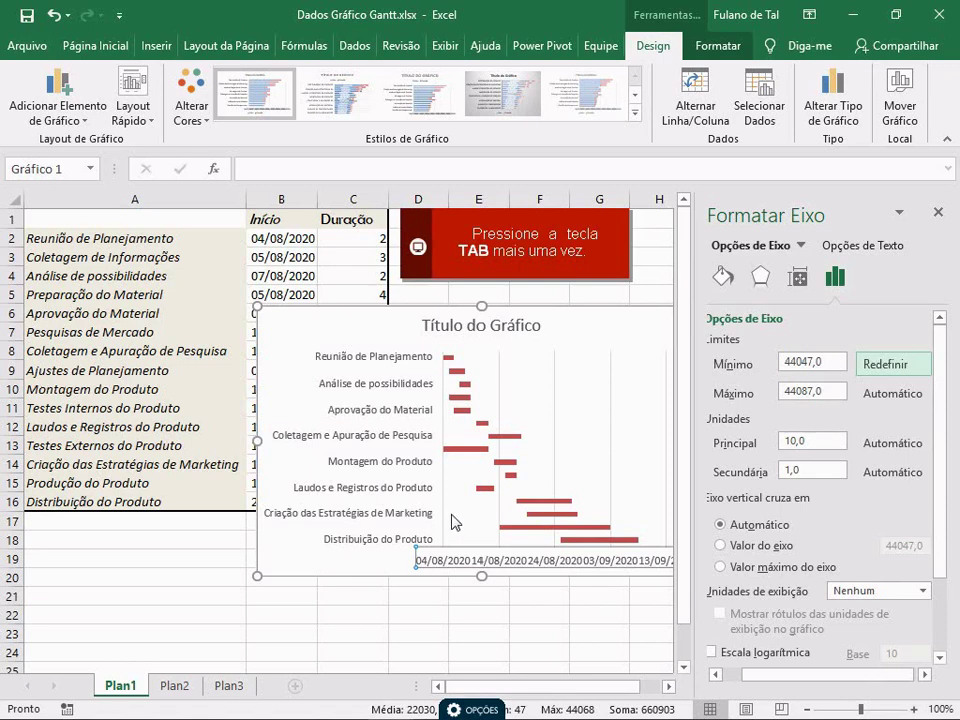
{"action": "key", "text": "Tab"}
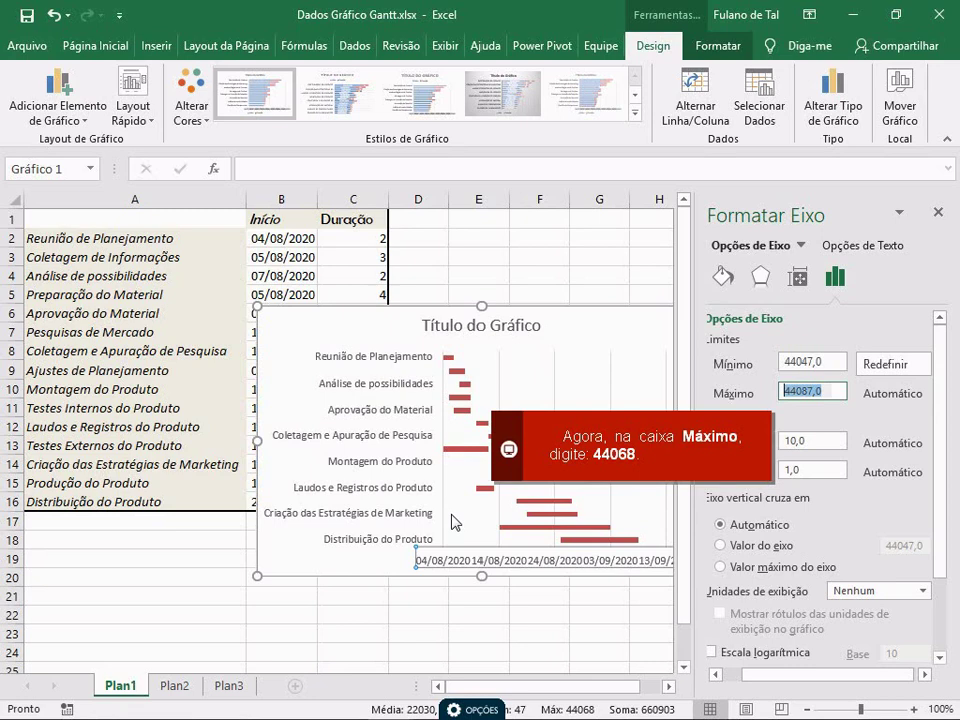
{"action": "type", "text": "44068"}
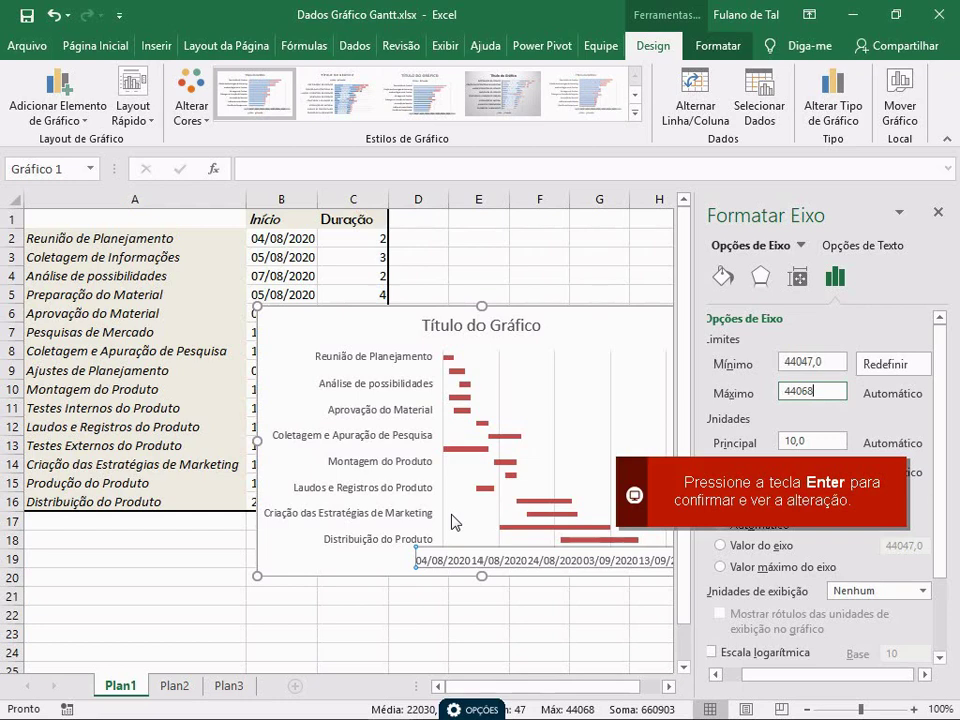
{"action": "key", "text": "Return"}
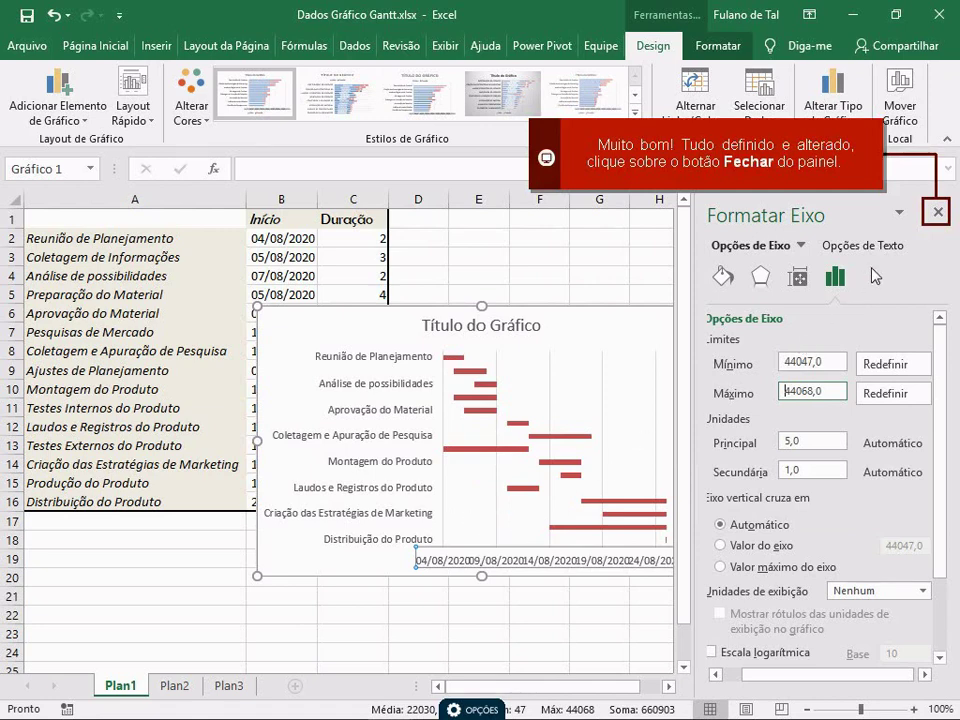
{"action": "left_click", "coordinate": [938, 213]}
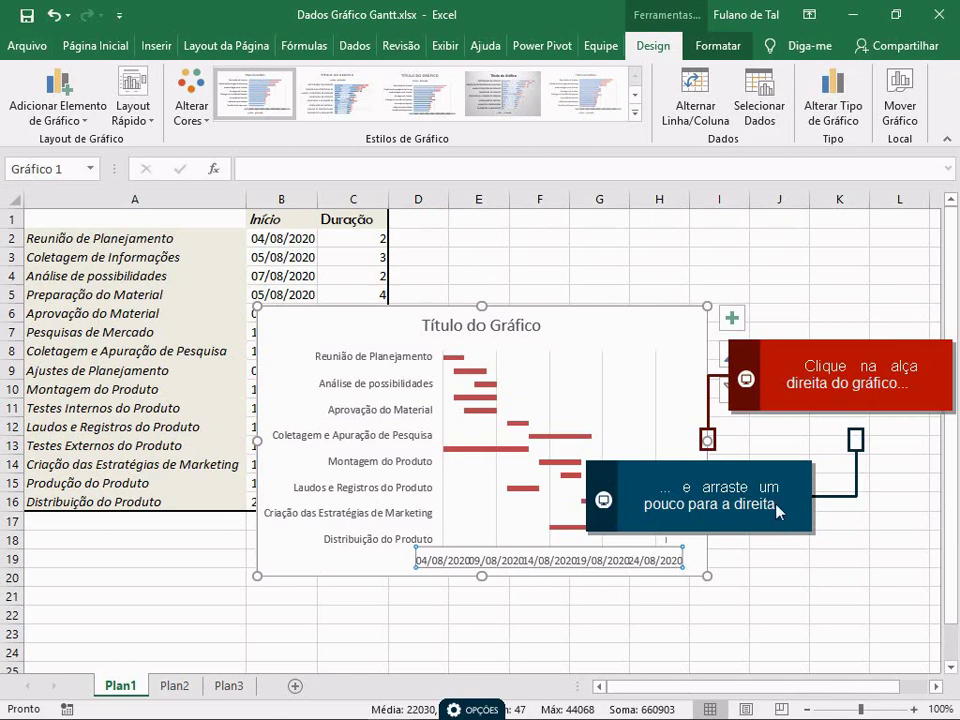
Step: Widen the chart rightward into column K and save the workbook as Dados Gráfico Gantt.xlsx in the Meus Arquivos folder
{"action": "left_click", "coordinate": [858, 442]}
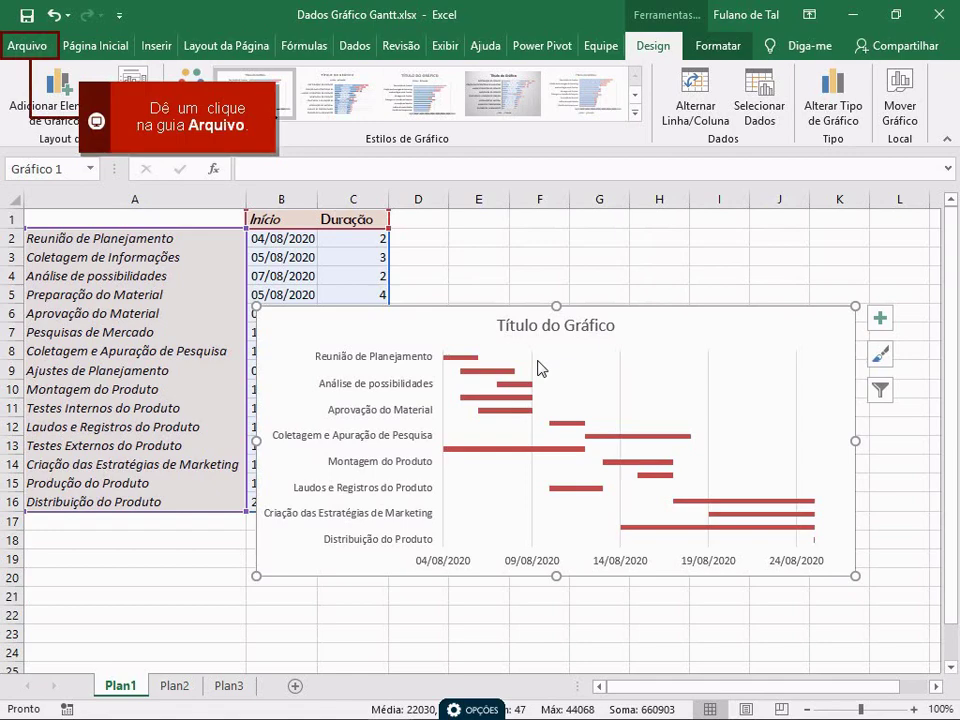
{"action": "left_click", "coordinate": [24, 50]}
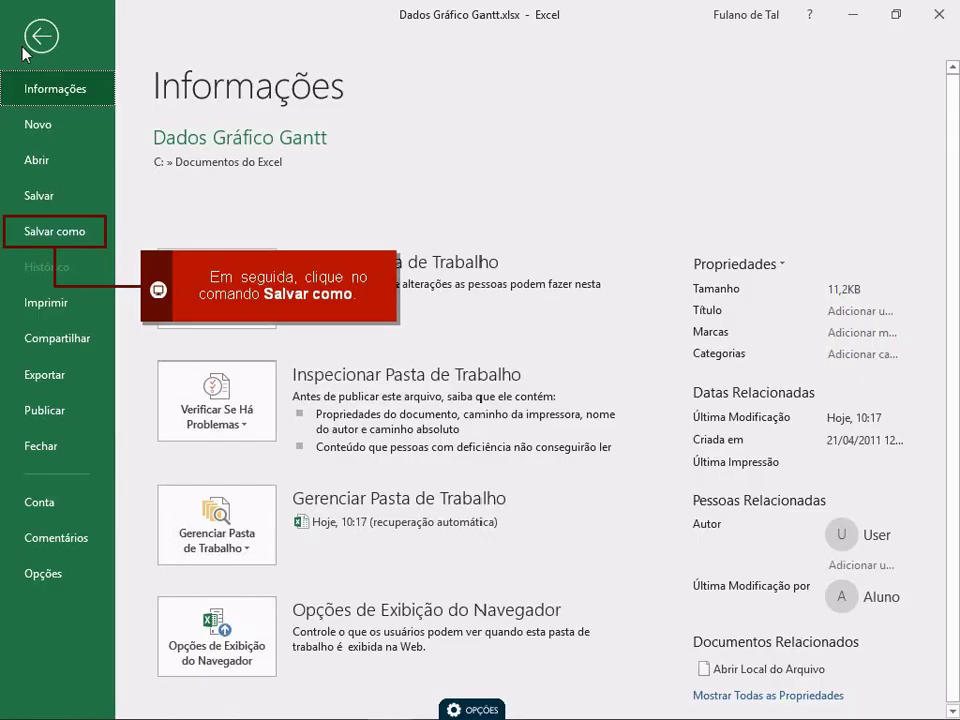
{"action": "left_click", "coordinate": [52, 230]}
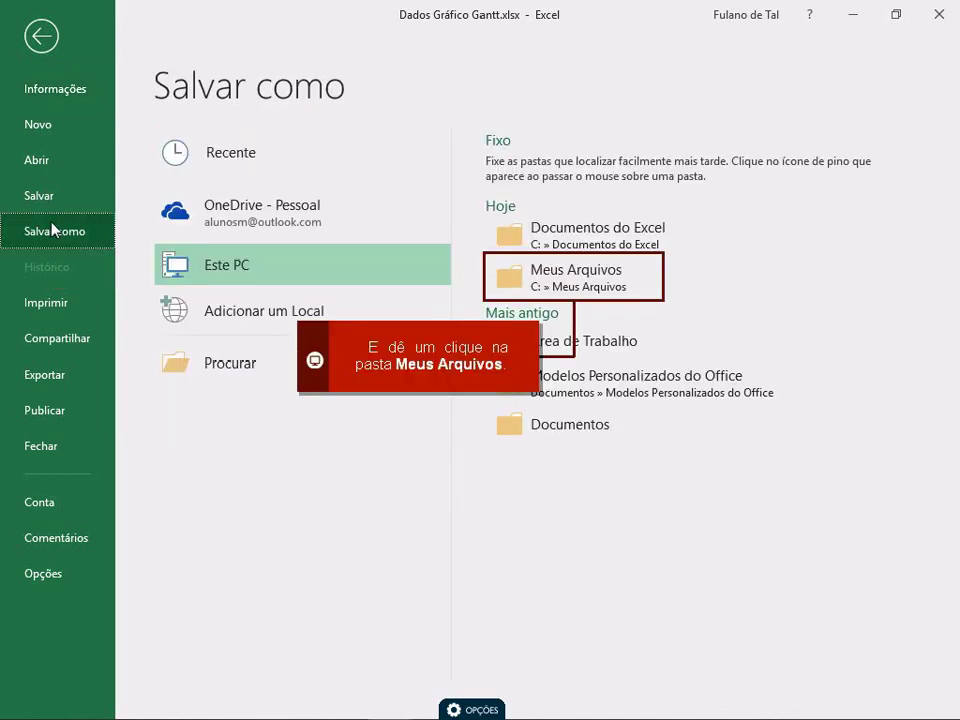
{"action": "left_click", "coordinate": [579, 272]}
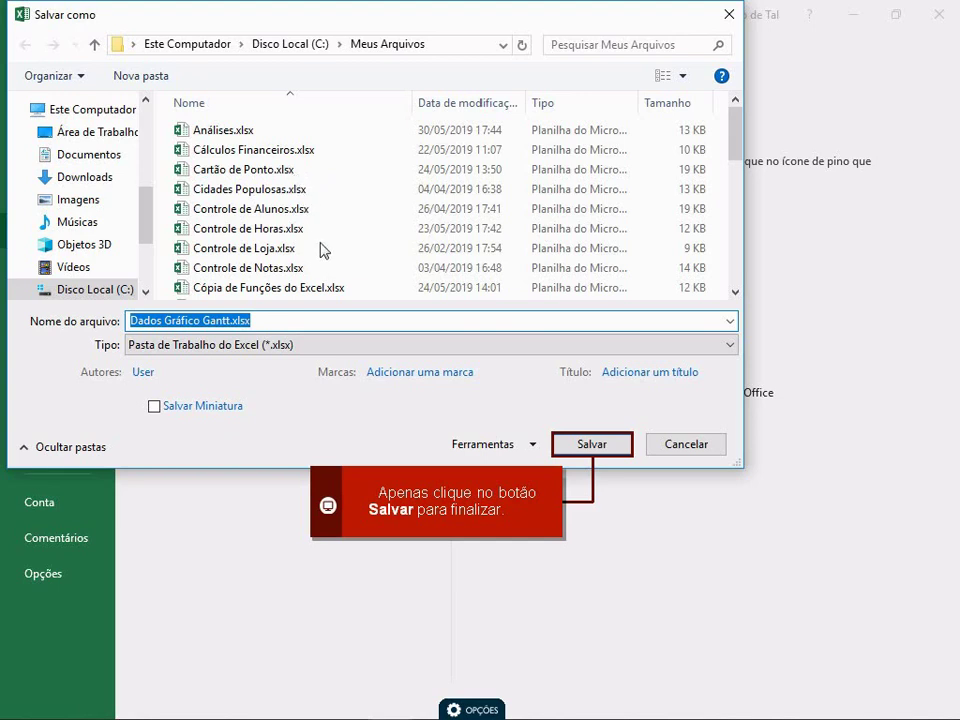
{"action": "left_click", "coordinate": [600, 448]}
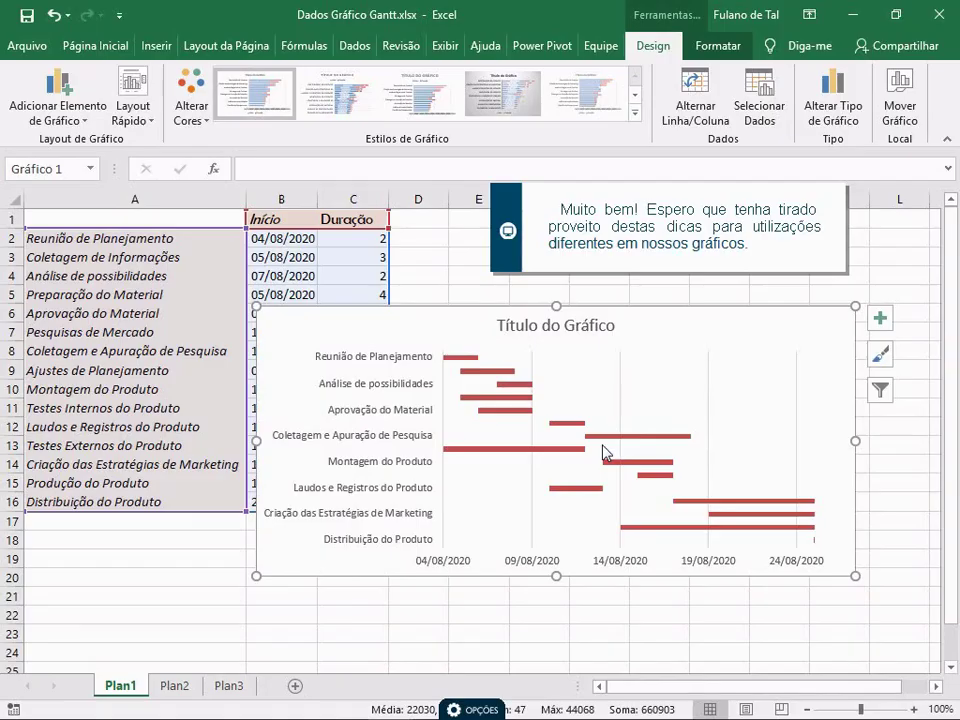